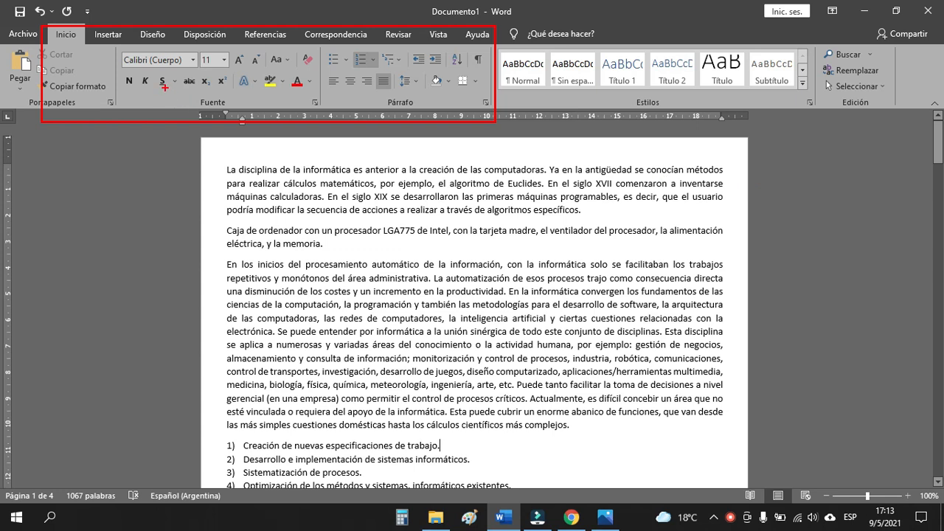
left_click_drag(116, 48, 109, 110)
left_click_drag(325, 48, 324, 104)
mouse_move(198, 94)
left_mouse_down()
mouse_move(212, 123)
mouse_move(221, 92)
mouse_move(196, 91)
left_mouse_up()
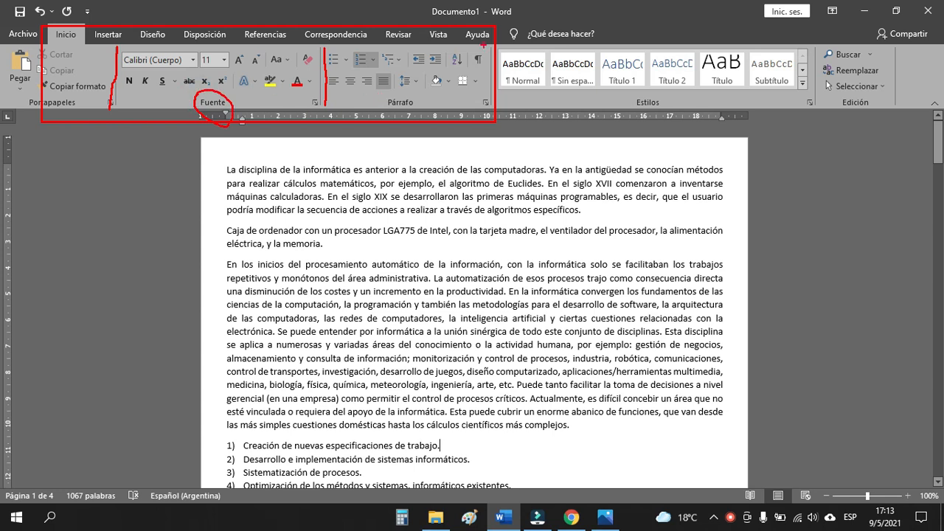
left_click_drag(497, 31, 493, 93)
key("Escape")
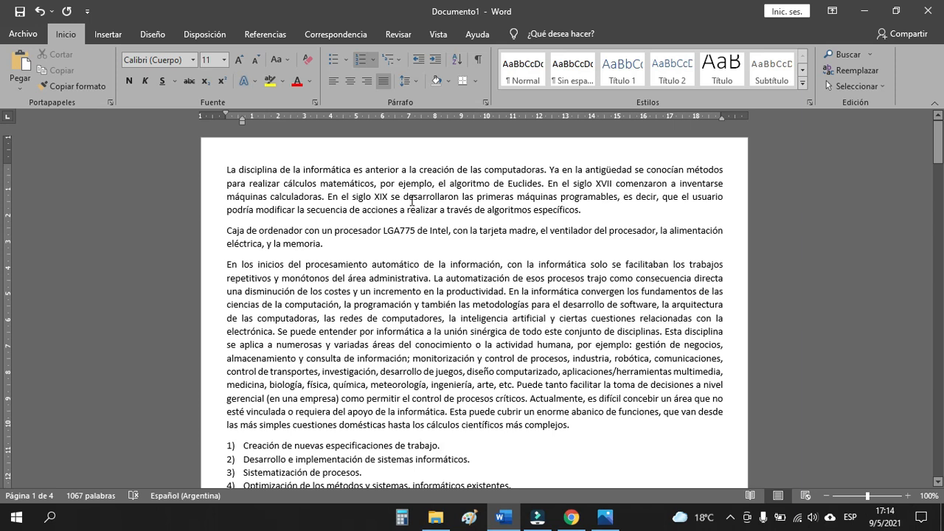
Set the first paragraph's font to Bahnschrift SemiBold at size 12.
left_click_drag(594, 210, 195, 169)
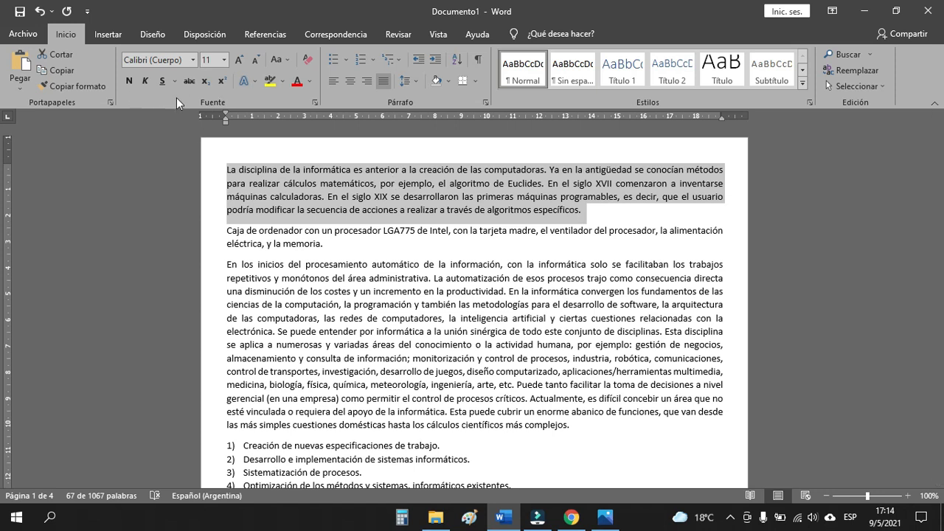
left_click(192, 63)
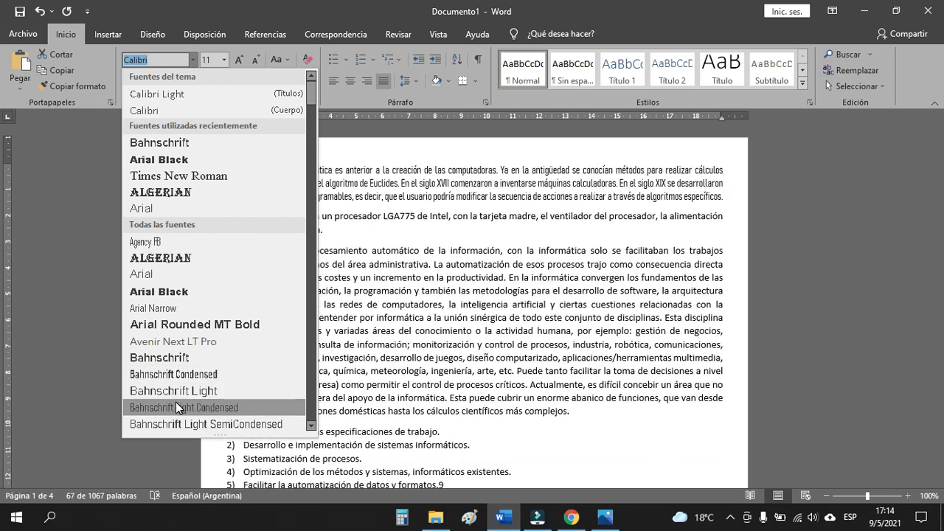
scroll(179, 398, "down", 2)
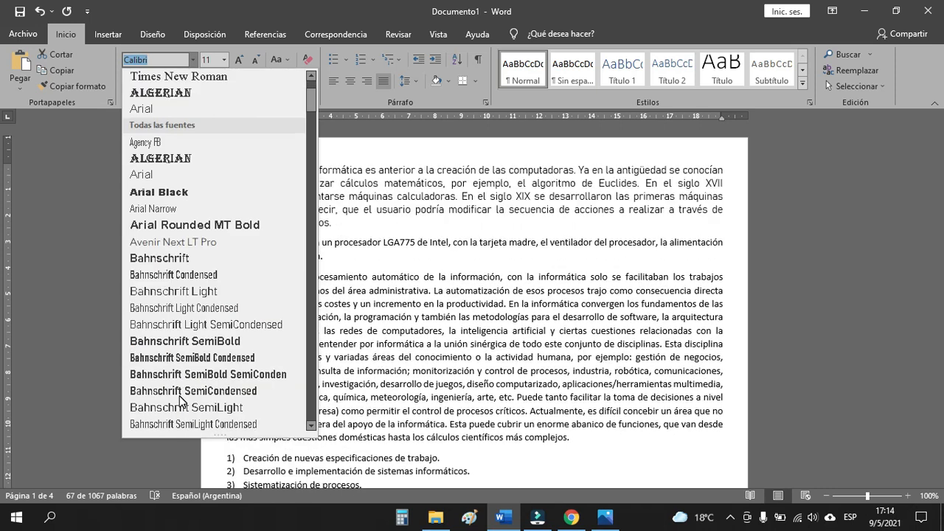
left_click(205, 345)
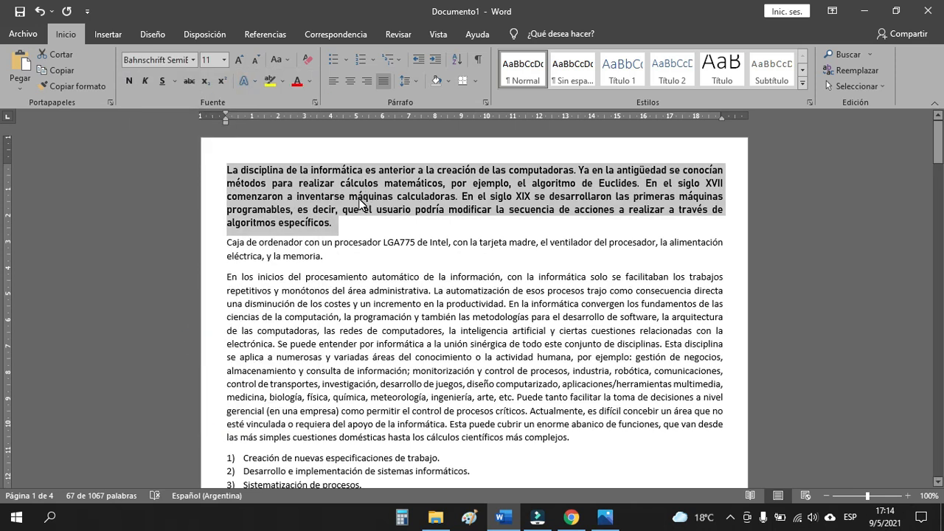
left_click(225, 60)
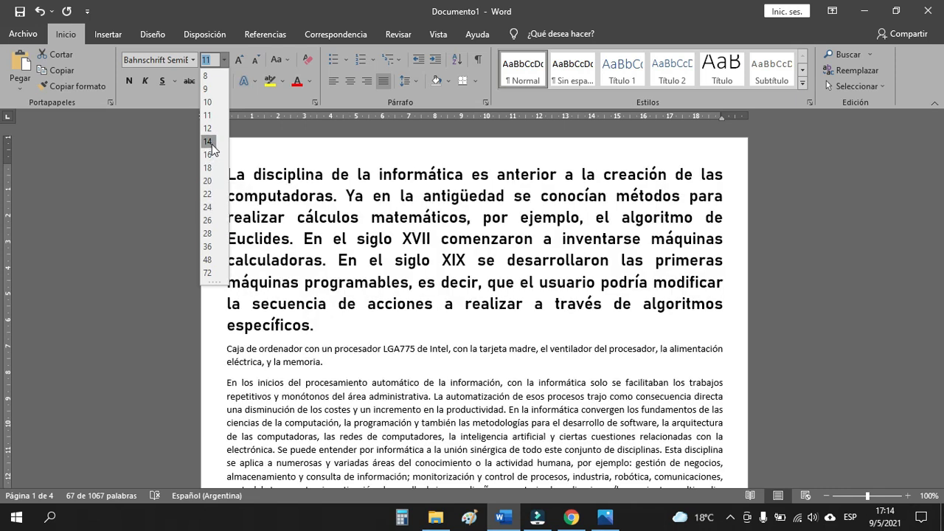
left_click(208, 128)
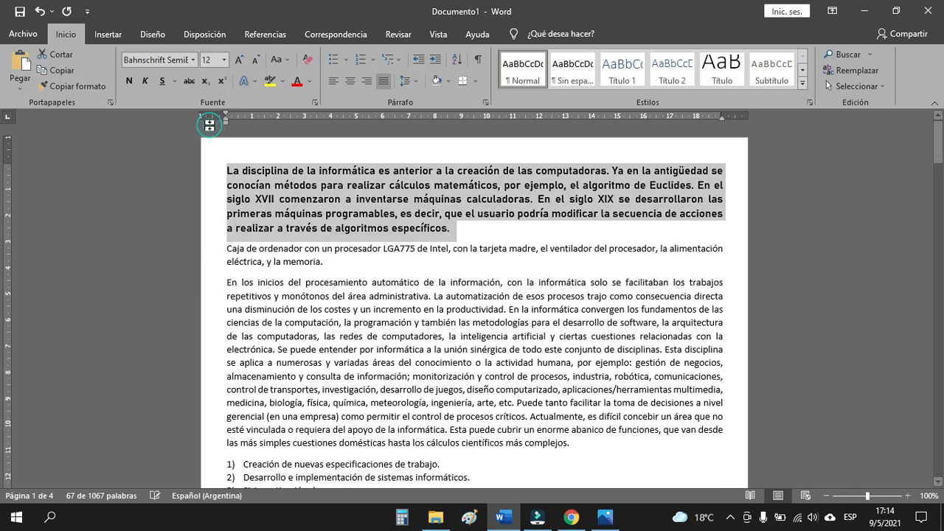
Step the first paragraph's font size up to 16, down to 11, and finish at 12 using Grow Font and Shrink Font.
left_click(239, 61)
left_click(238, 62)
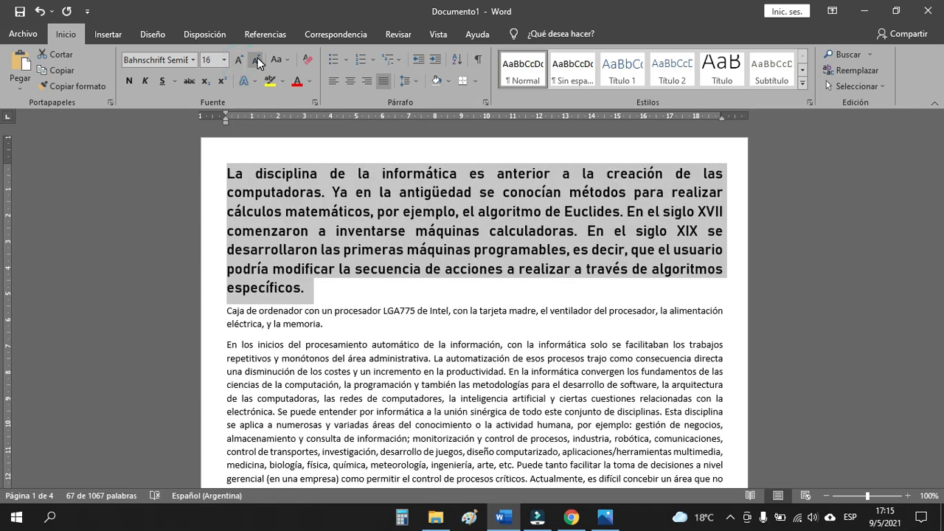
left_click(256, 60)
left_click(256, 60)
left_click(255, 60)
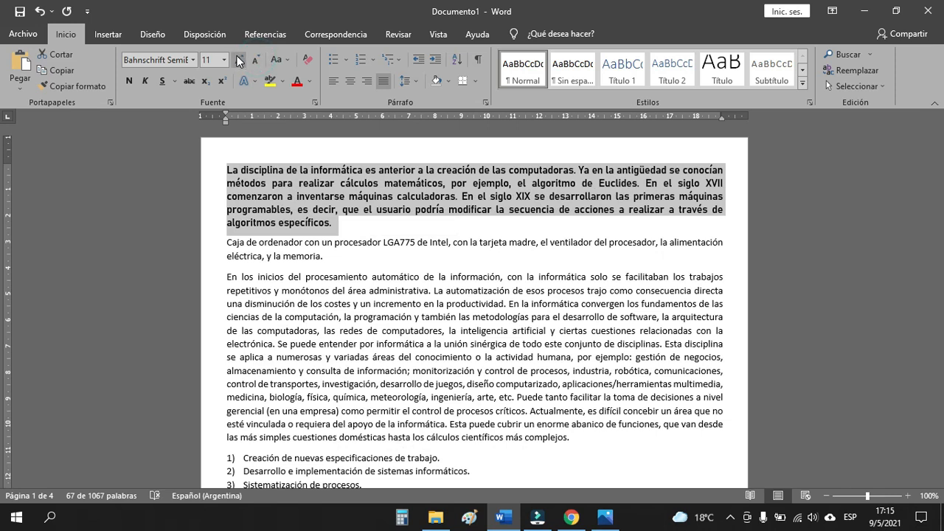
left_click(237, 55)
left_click(256, 59)
left_click(236, 56)
left_click(255, 59)
left_click(239, 60)
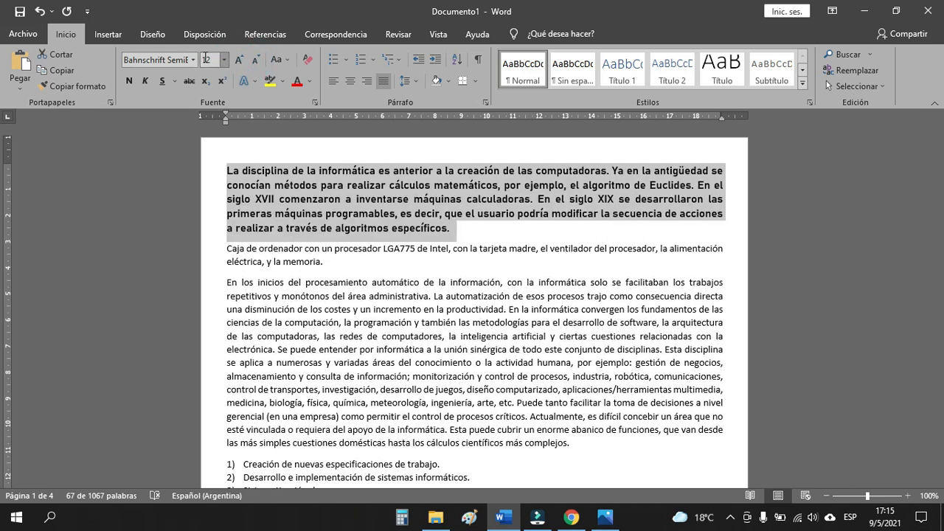
Try to apply the uppercase option with only the insertion point placed at the end of the first paragraph.
left_click(287, 62)
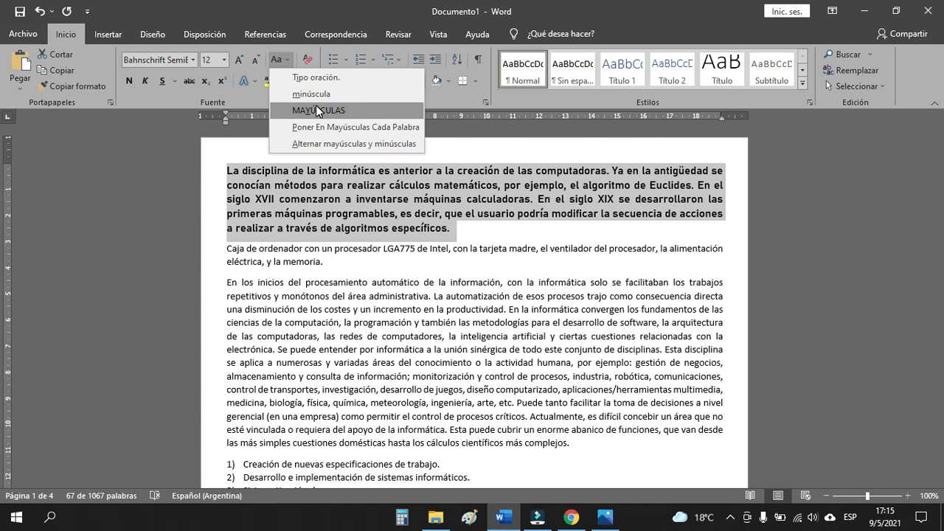
left_click(466, 229)
left_click(461, 229)
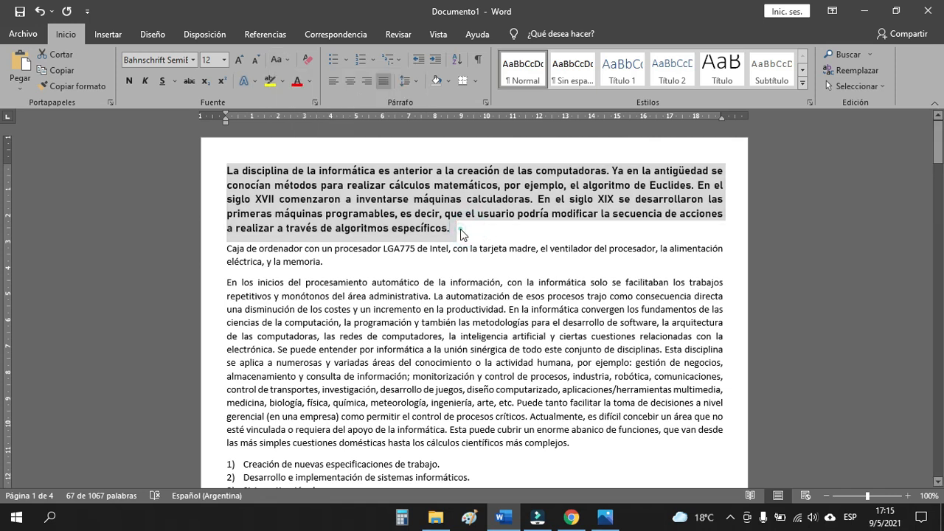
left_click(286, 61)
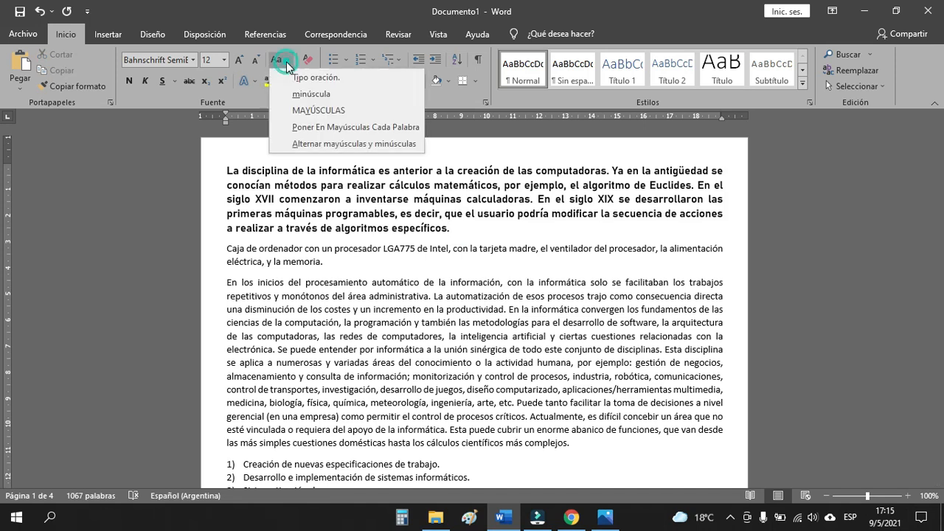
left_click(309, 111)
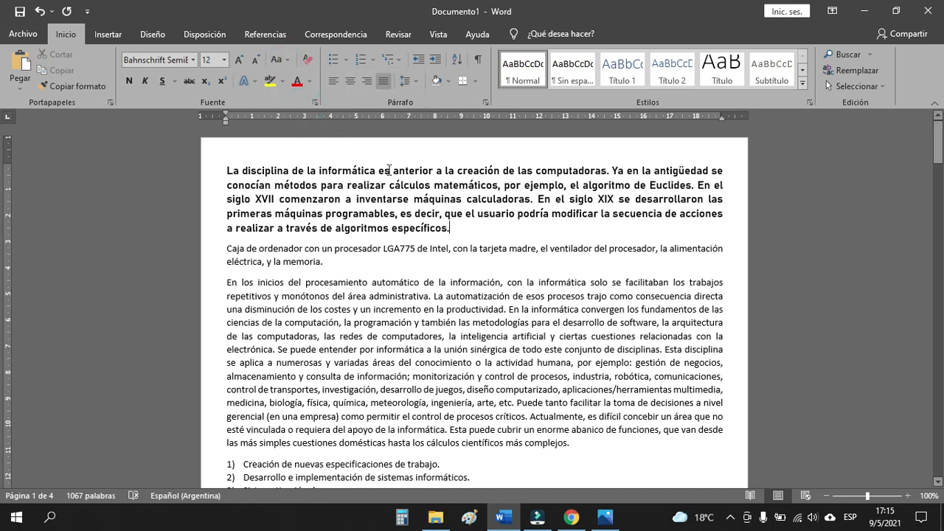
Select the whole first paragraph and convert its text to uppercase (MAYÚSCULAS).
left_click_drag(226, 171, 241, 175)
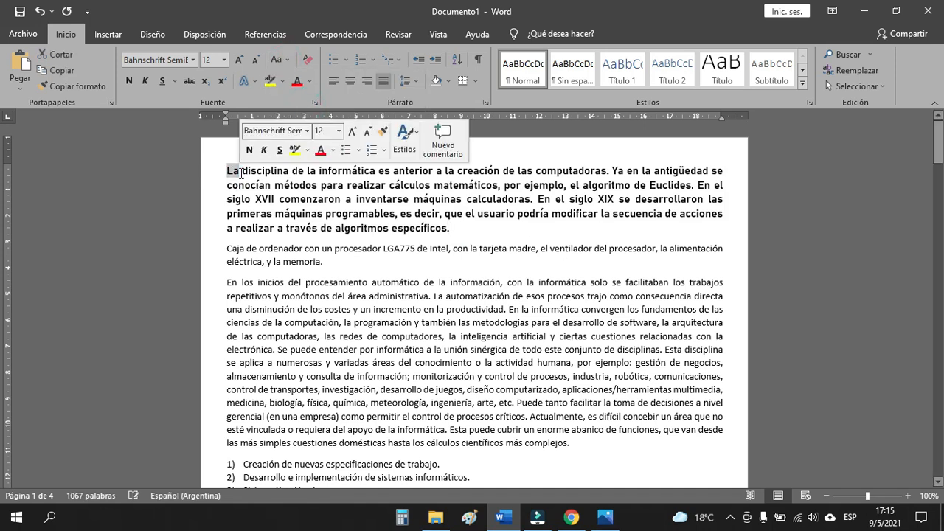
left_click_drag(461, 229, 222, 164)
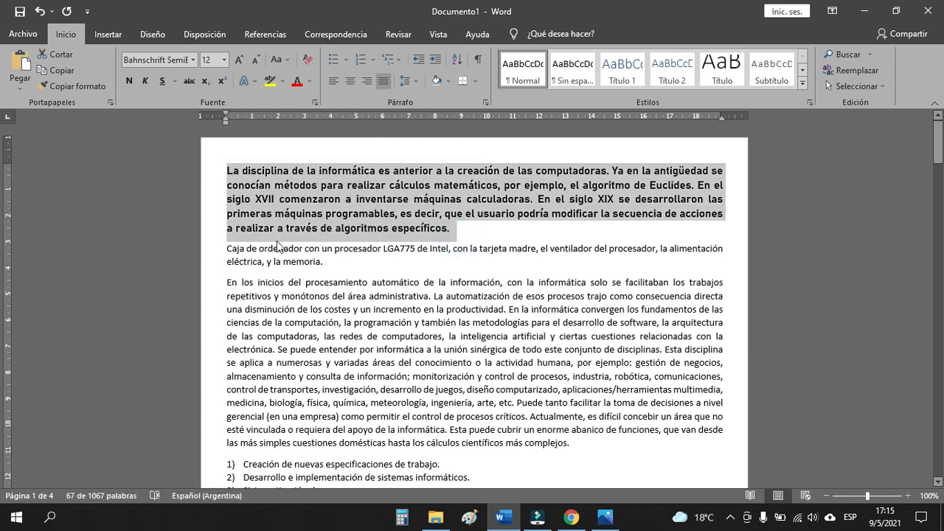
left_click(286, 63)
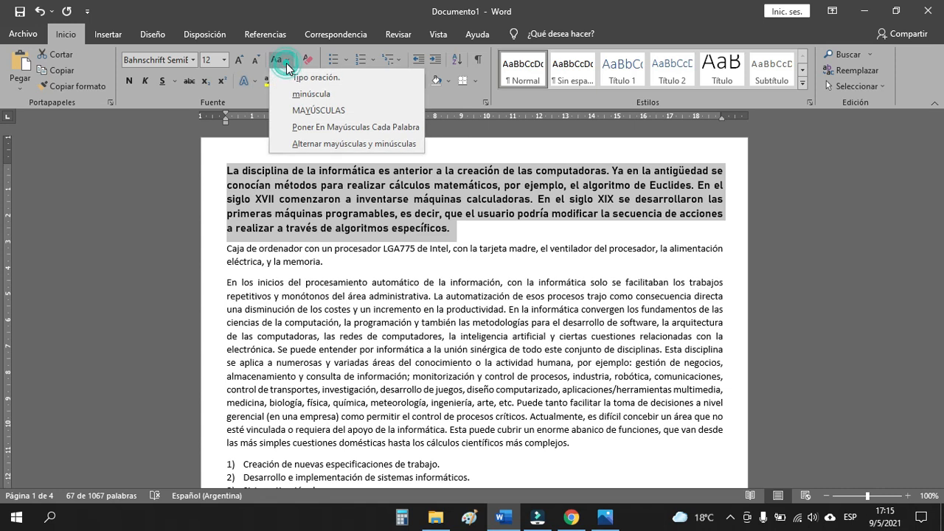
left_click(303, 115)
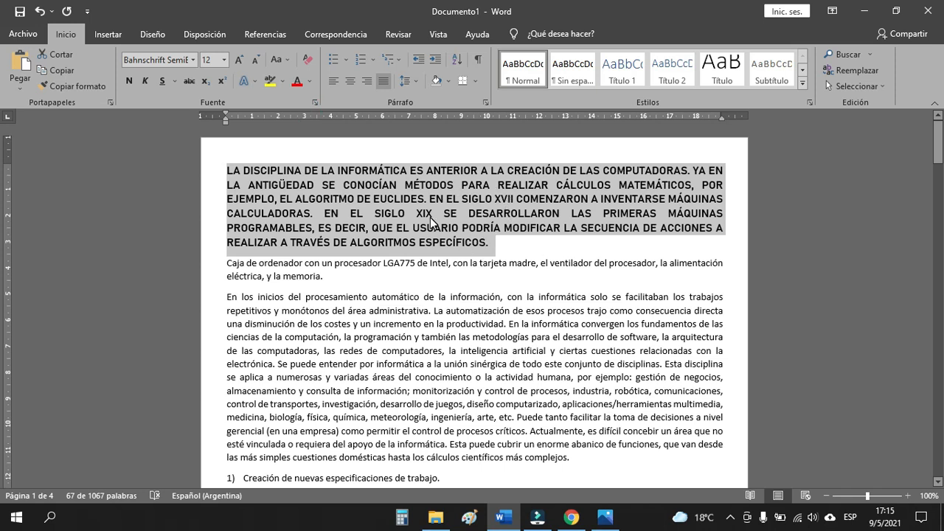
Convert the first paragraph to lowercase (minúscula) and clear all of its formatting.
left_click(288, 62)
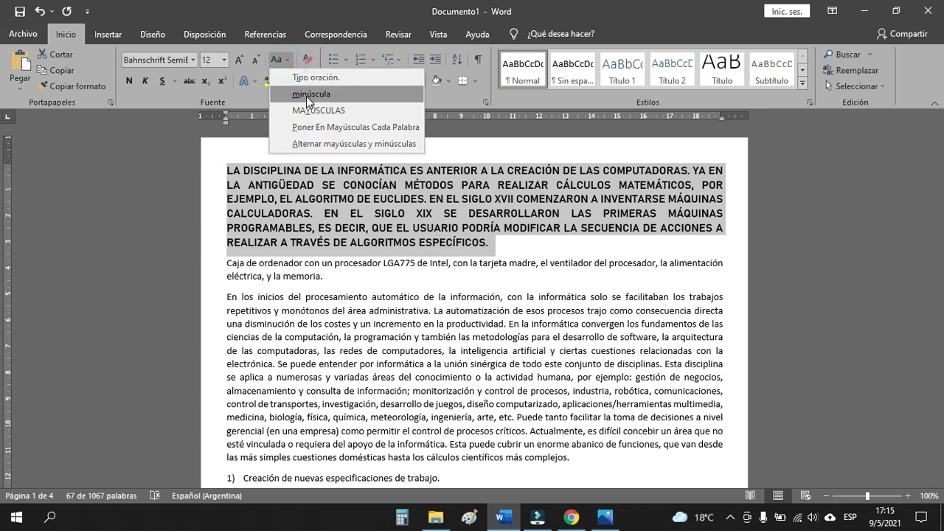
left_click(307, 97)
left_click(489, 239)
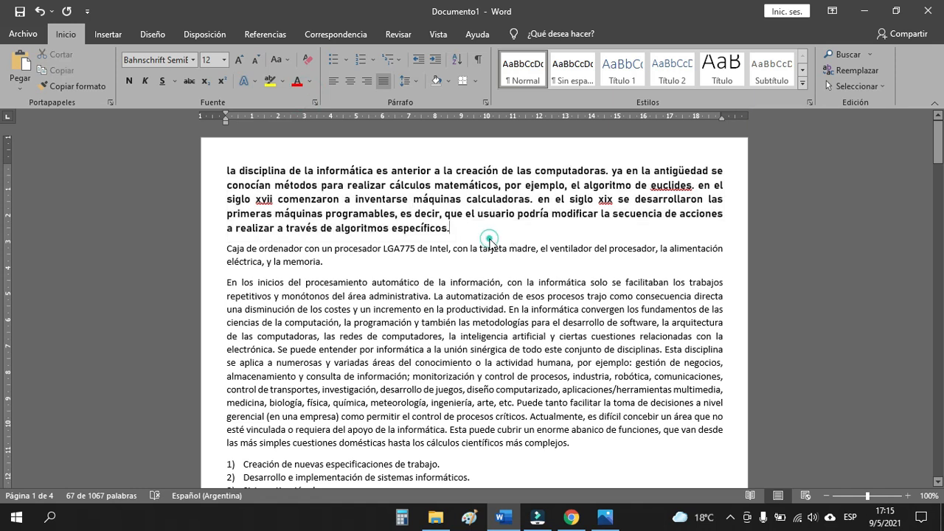
left_click_drag(450, 228, 215, 164)
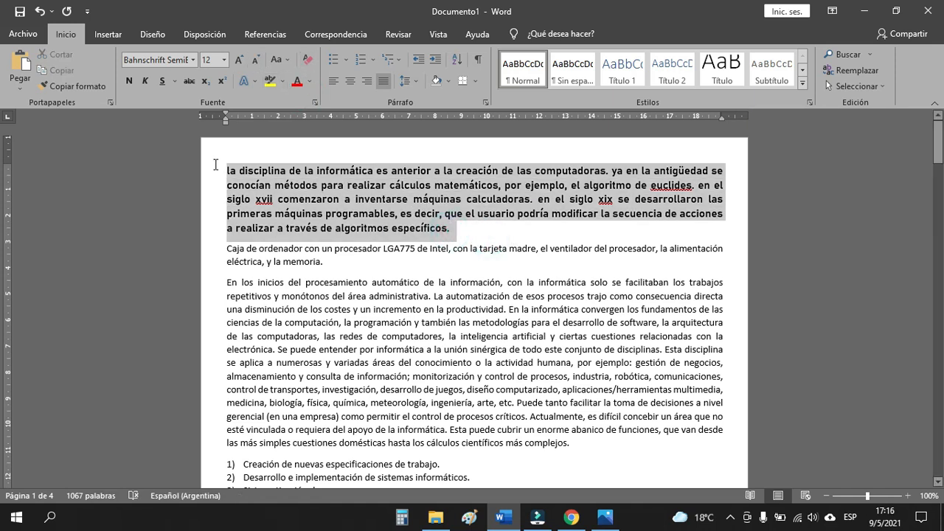
left_click(306, 61)
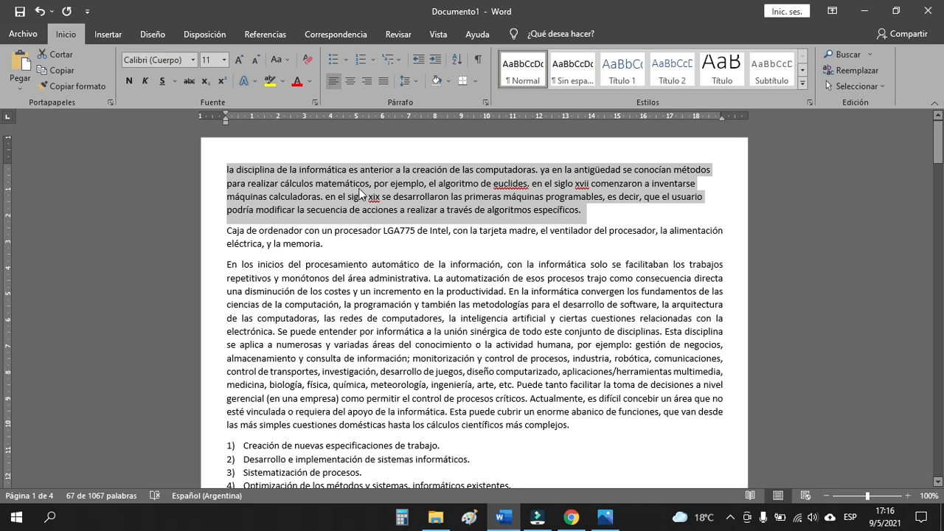
Format the first paragraph in Arial Black at size 24 with all letters in uppercase.
left_click(193, 60)
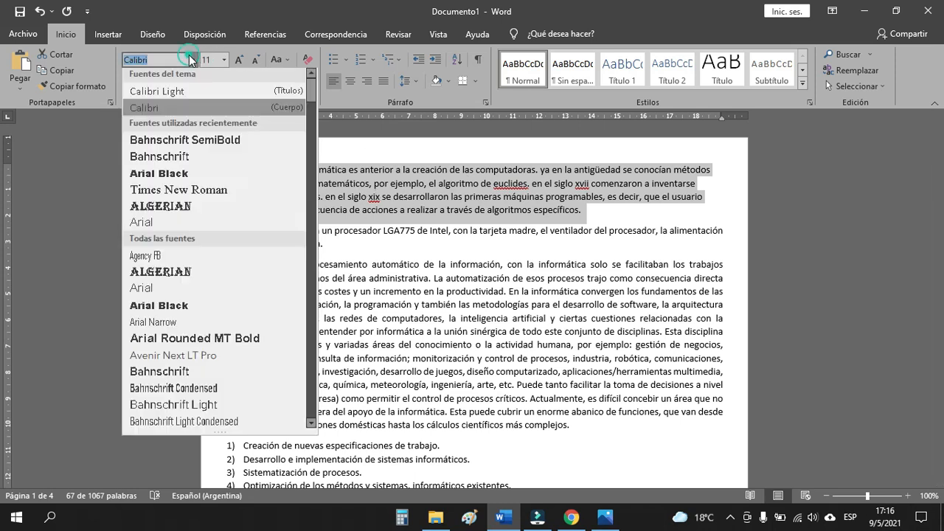
left_click(171, 169)
left_click(223, 61)
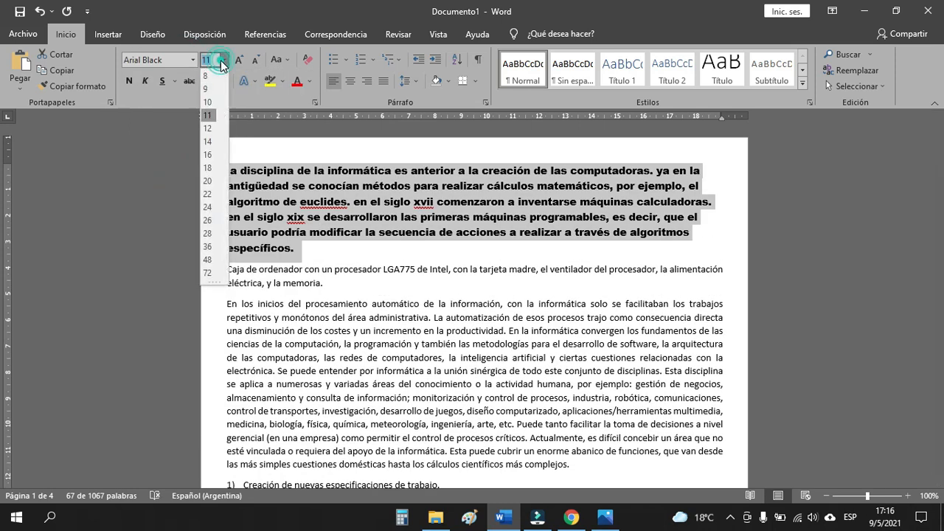
left_click(207, 206)
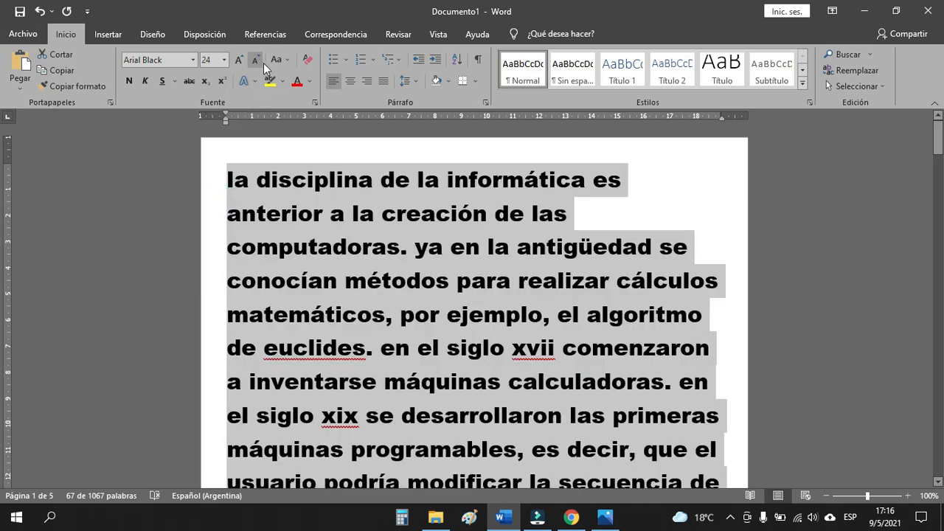
left_click(285, 63)
left_click(318, 111)
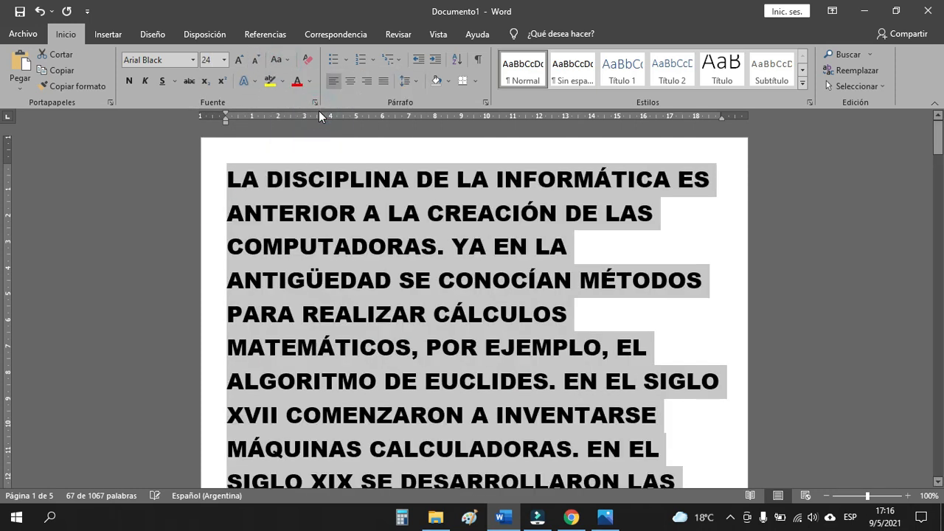
Remove all formatting from the first paragraph and change its text back to lowercase.
left_click(306, 59)
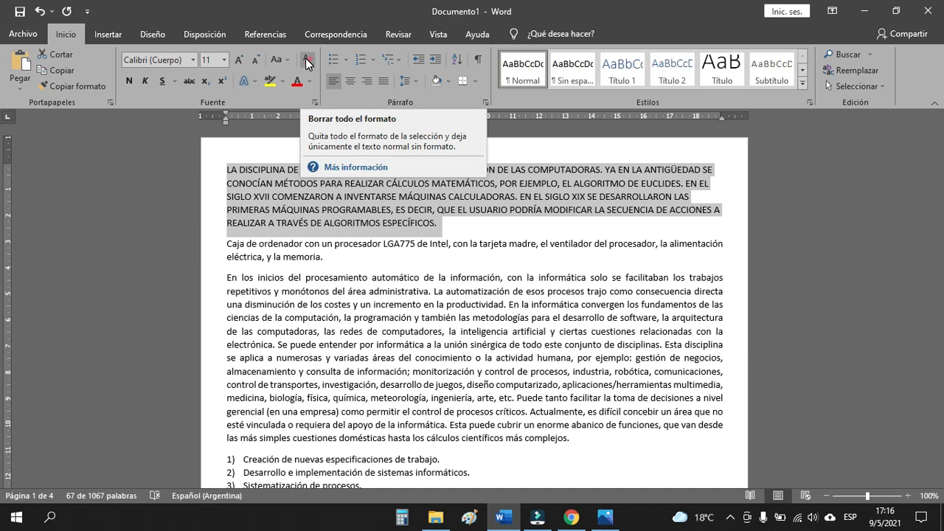
left_click(290, 59)
left_click(305, 99)
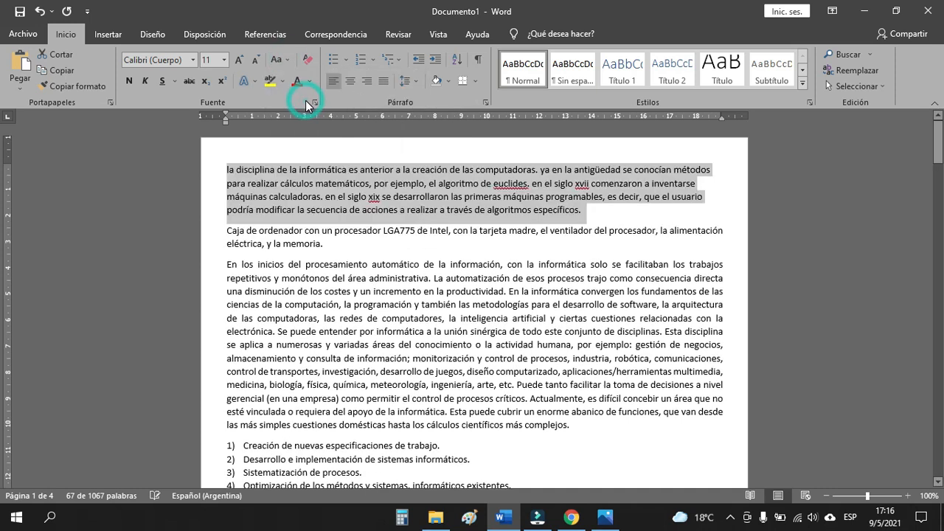
Make the first paragraph bold, italic and underlined.
left_click(132, 82)
left_click(147, 83)
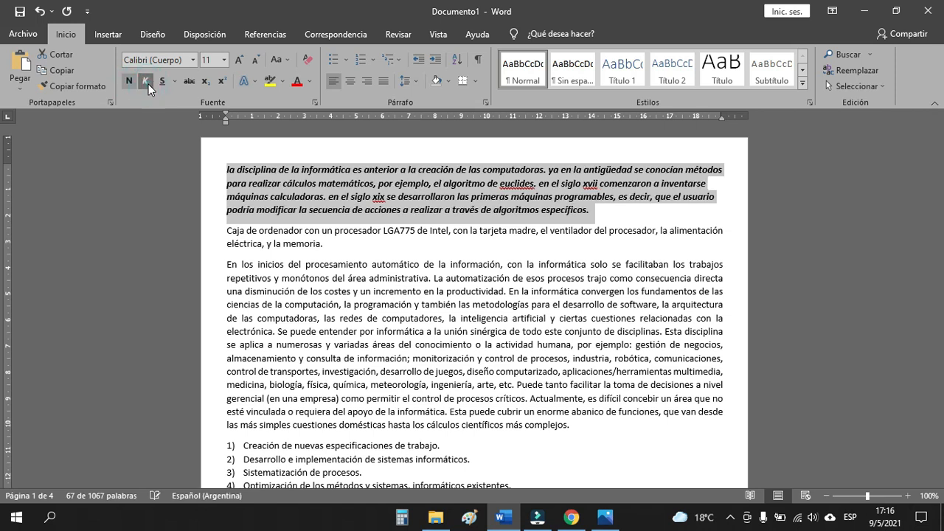
left_click(162, 80)
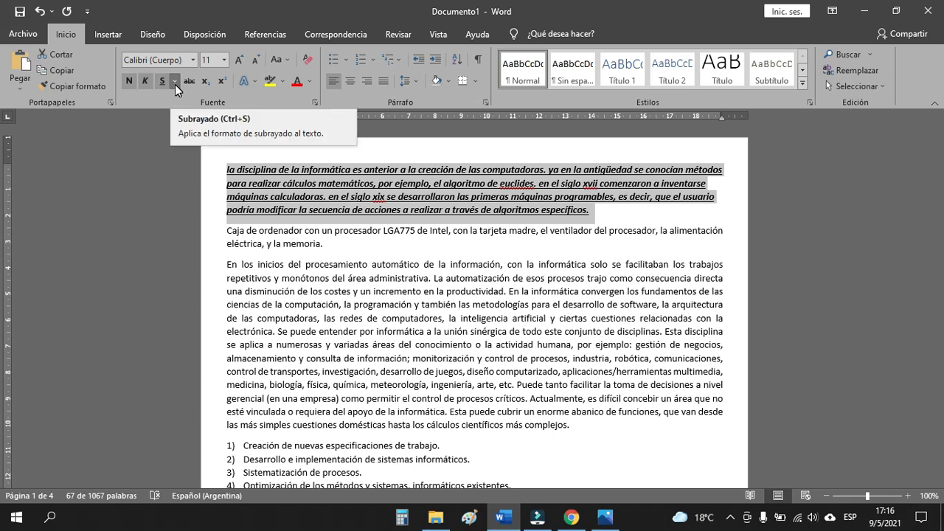
Change the first paragraph's underline to the dashed style and set the underline color to standard yellow.
left_click(175, 84)
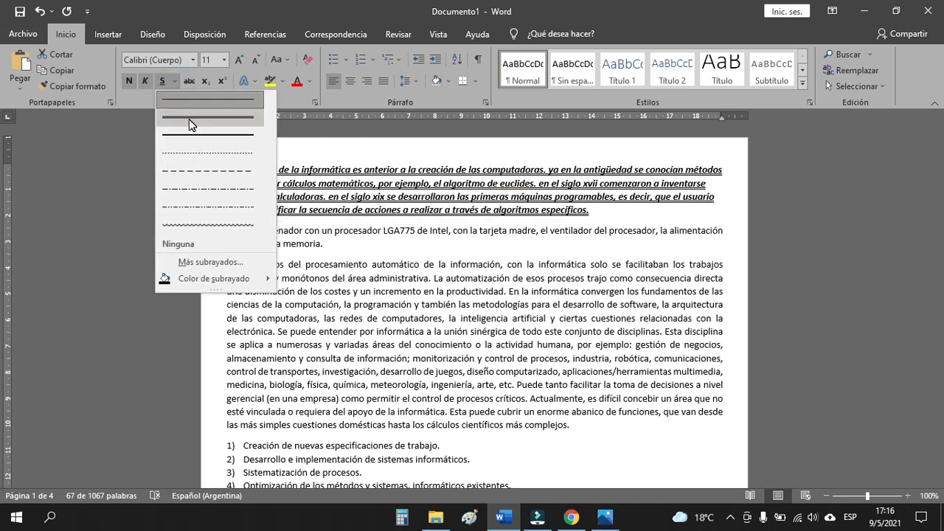
left_click(209, 171)
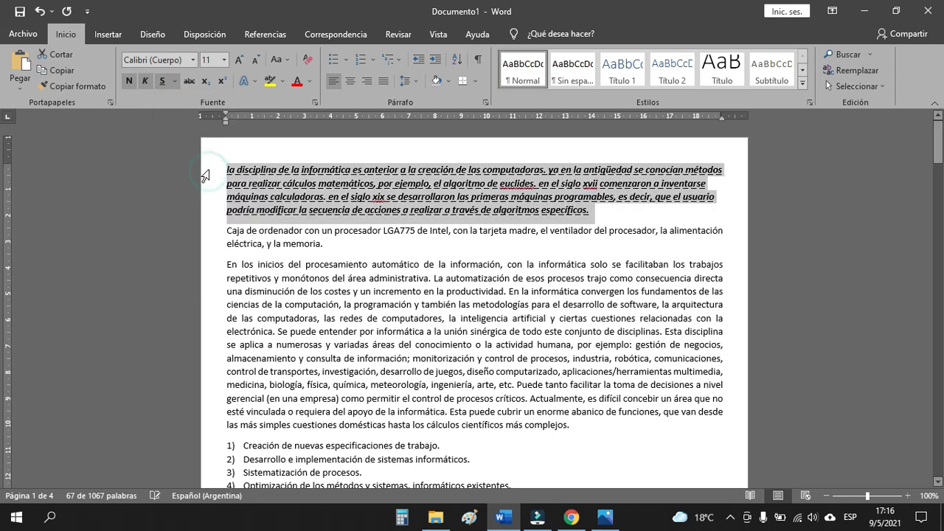
left_click(175, 83)
mouse_move(261, 279)
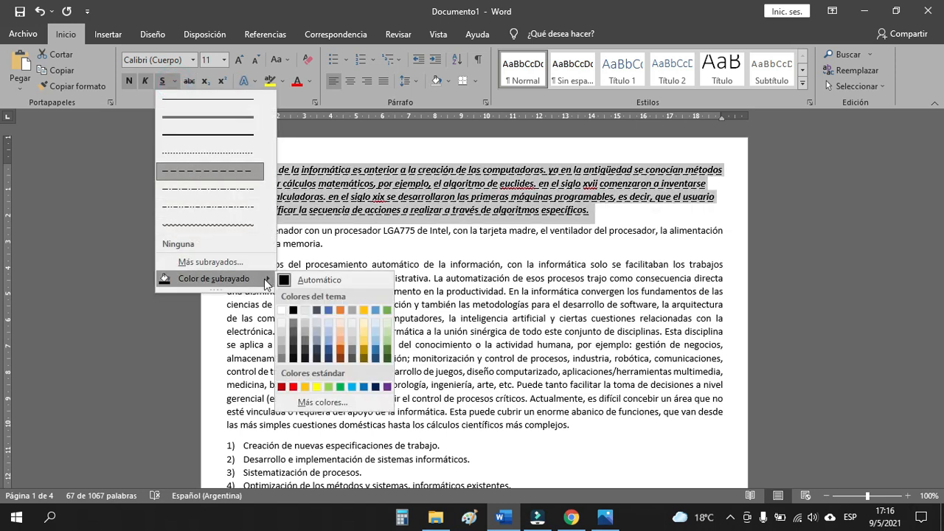
left_click(317, 386)
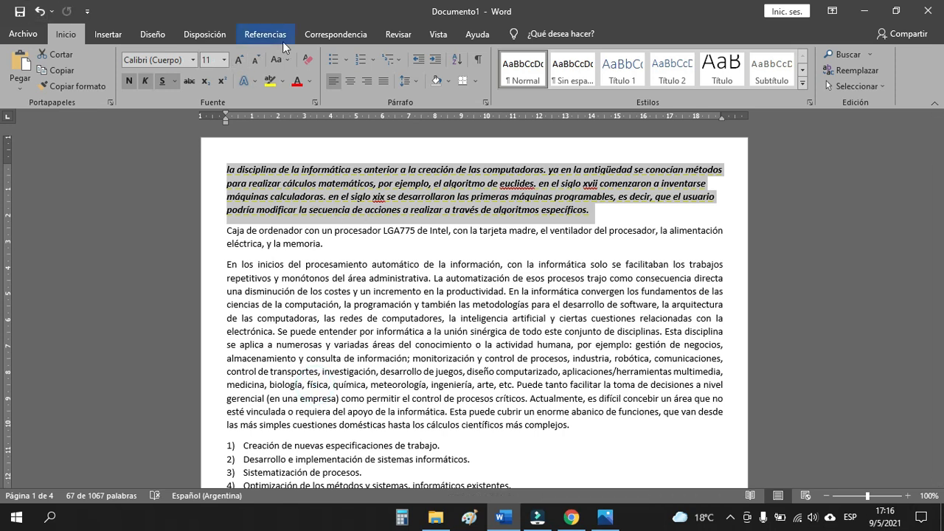
Clear all formatting from the selected first paragraph.
left_click(308, 60)
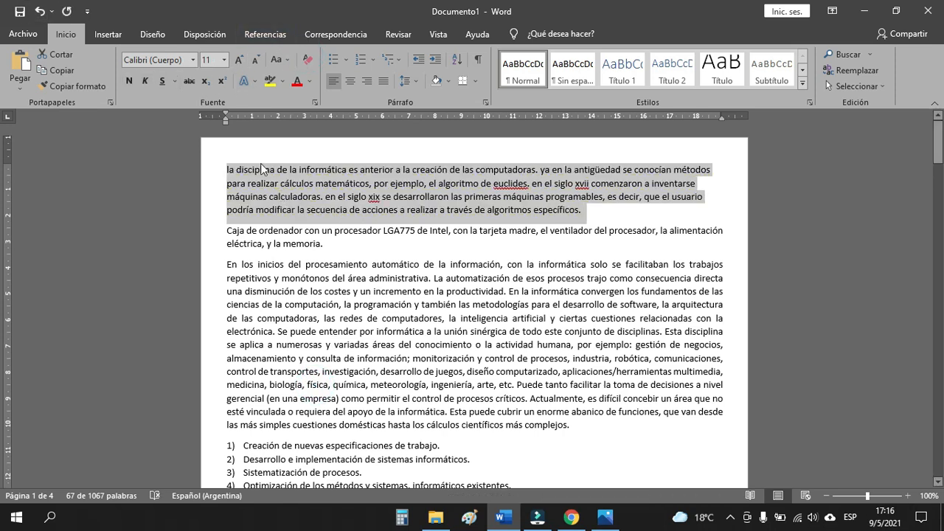
Try strikethrough and subscript on the first paragraph, turning each one off again.
left_click(192, 86)
left_click(192, 86)
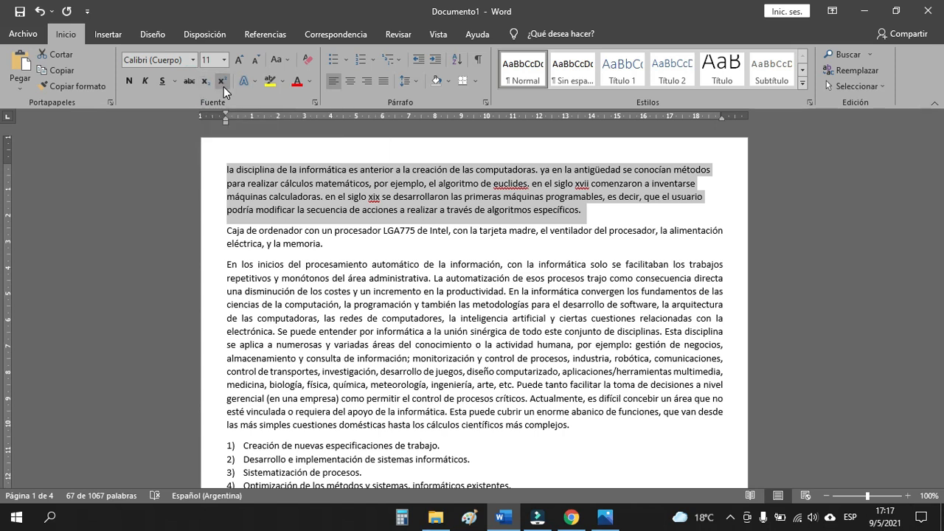
left_click(206, 83)
left_click(206, 82)
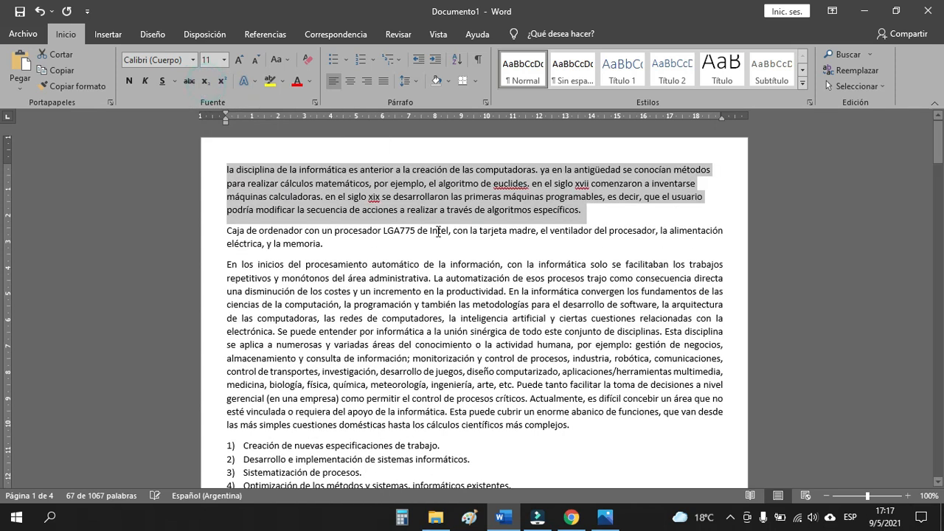
Add two new lines after the first paragraph and enter the letter x.
left_click(587, 214)
key("Return")
key("Return")
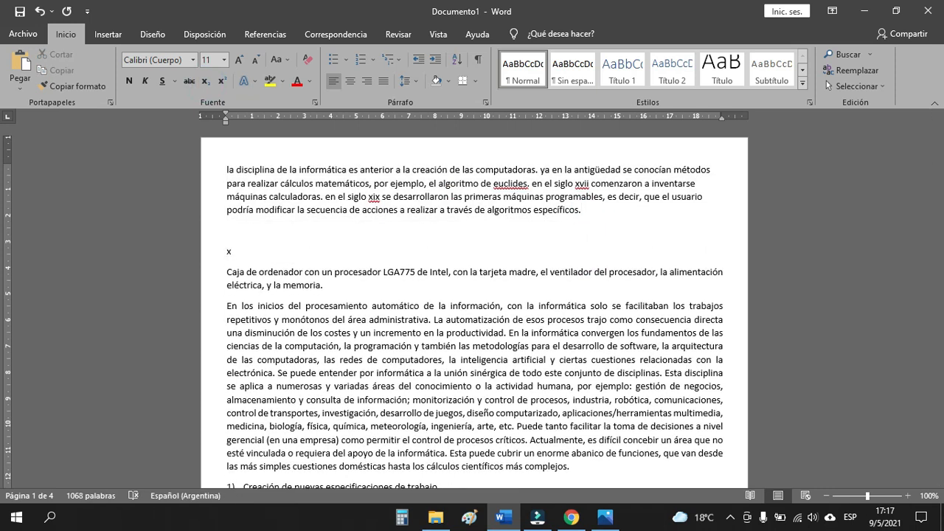
Enlarge the x to font size 26 and place the cursor right after it.
double_click(228, 253)
left_click(238, 61)
left_click(238, 61)
left_click(238, 61)
left_click(238, 62)
left_click(238, 61)
left_click(238, 61)
left_click(238, 61)
left_click(238, 62)
left_click(249, 266)
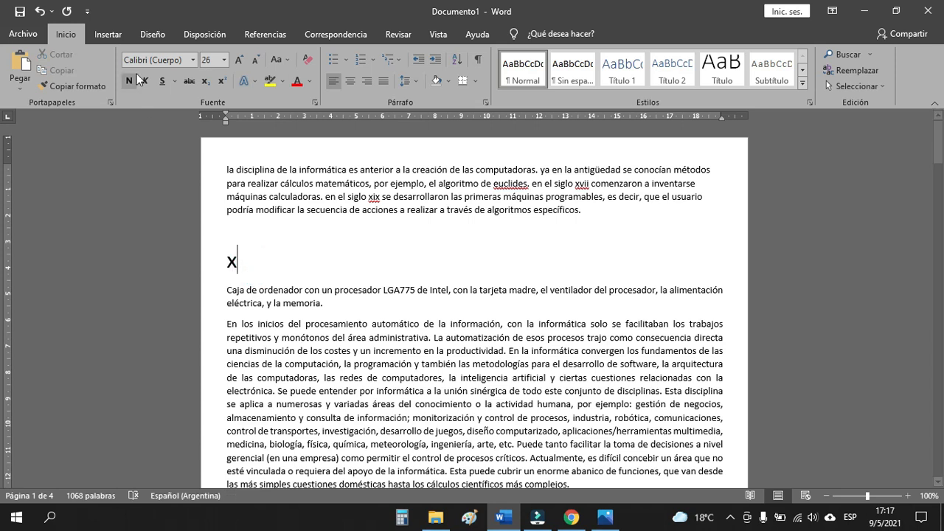
Try adding subscript letters after the large X and delete them again.
left_click(204, 83)
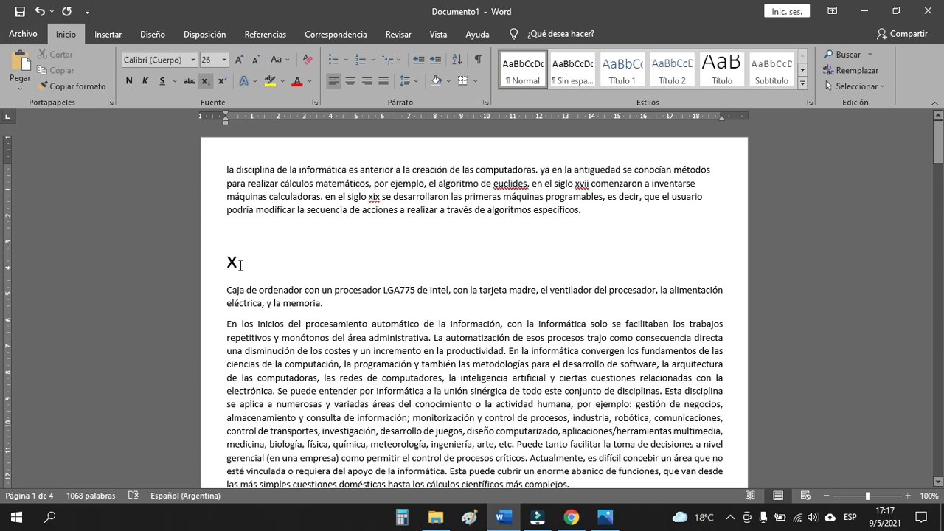
left_click(206, 82)
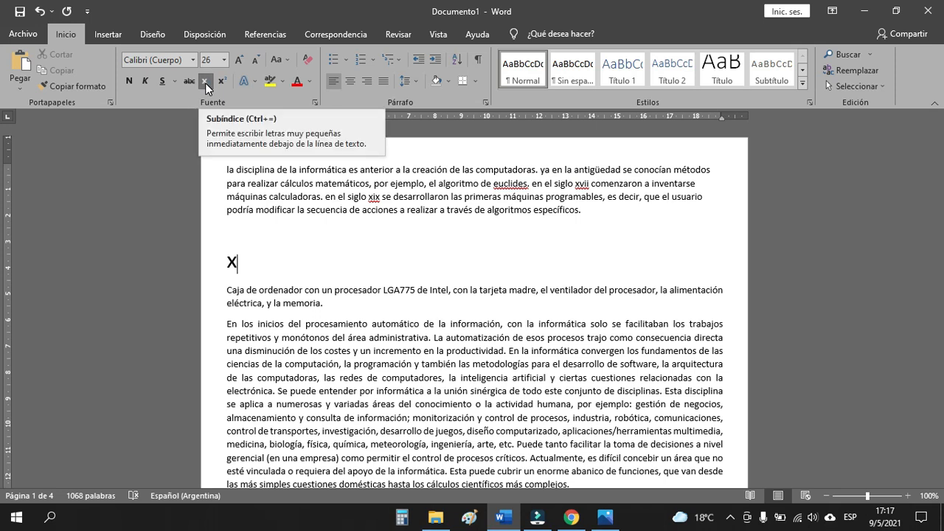
type("edde")
key("BackSpace")
key("BackSpace")
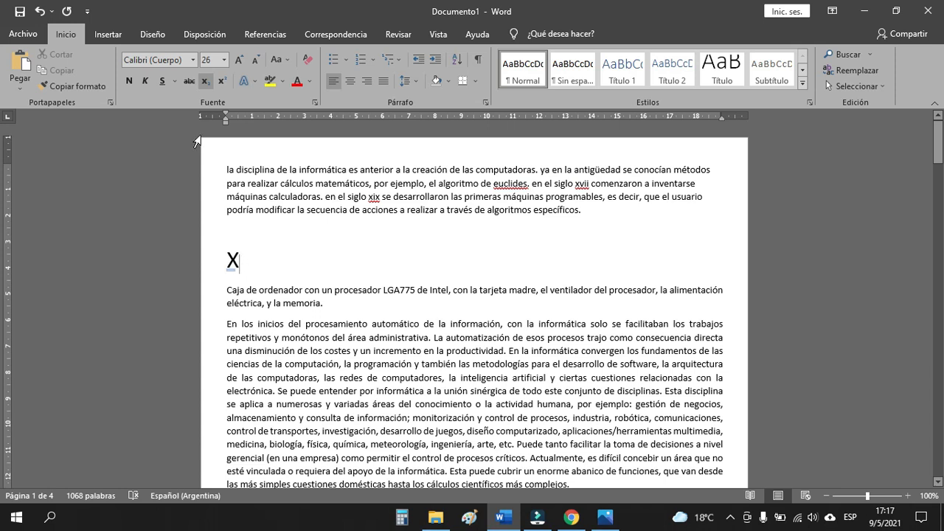
Add "er" as superscript after the X, followed by "cccc" in normal text.
left_click(222, 81)
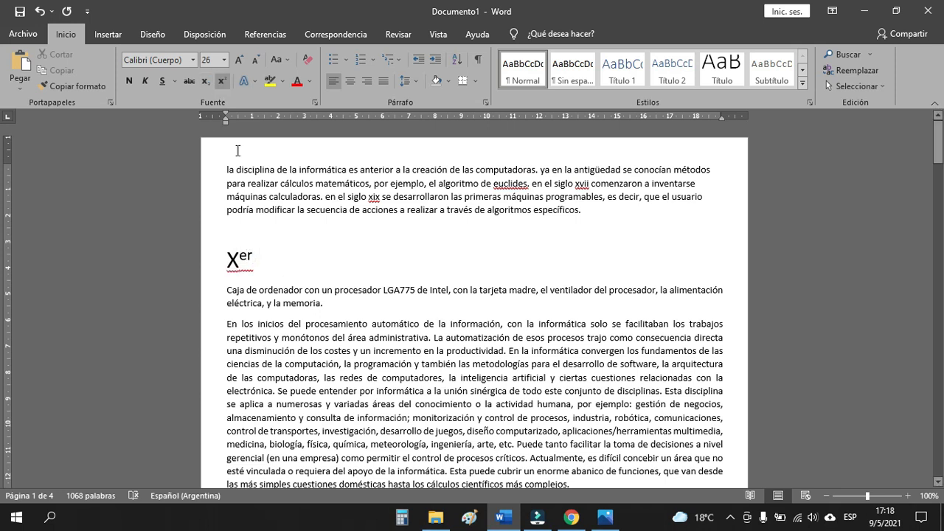
left_click(220, 83)
type("cccc")
Select the first paragraph and preview its text effects, including outline, shadow, reflection, glow, number styles and stylistic sets, plus the highlight colors.
left_click_drag(594, 212, 230, 160)
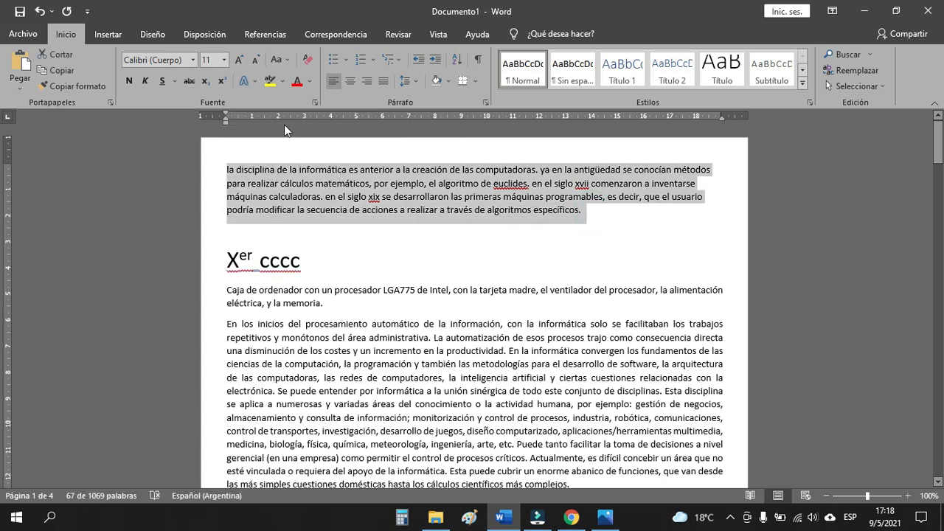
left_click(257, 83)
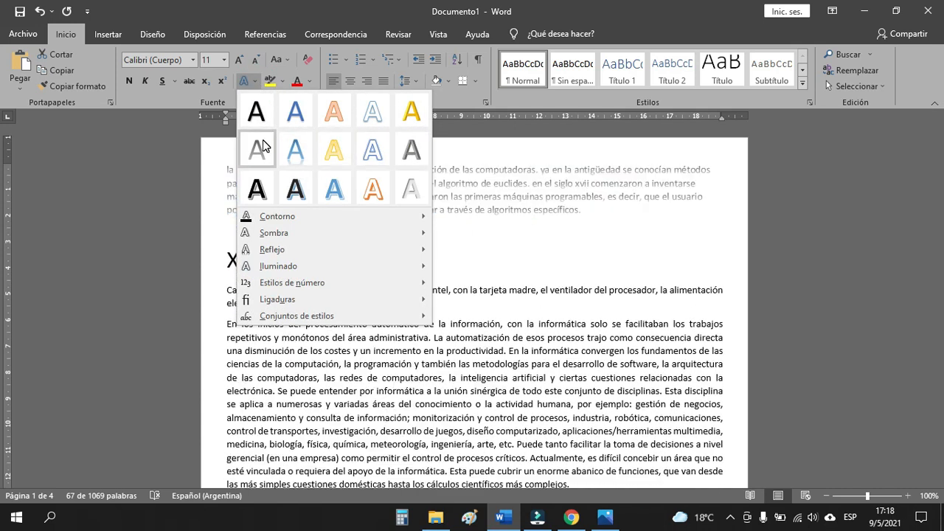
mouse_move(292, 221)
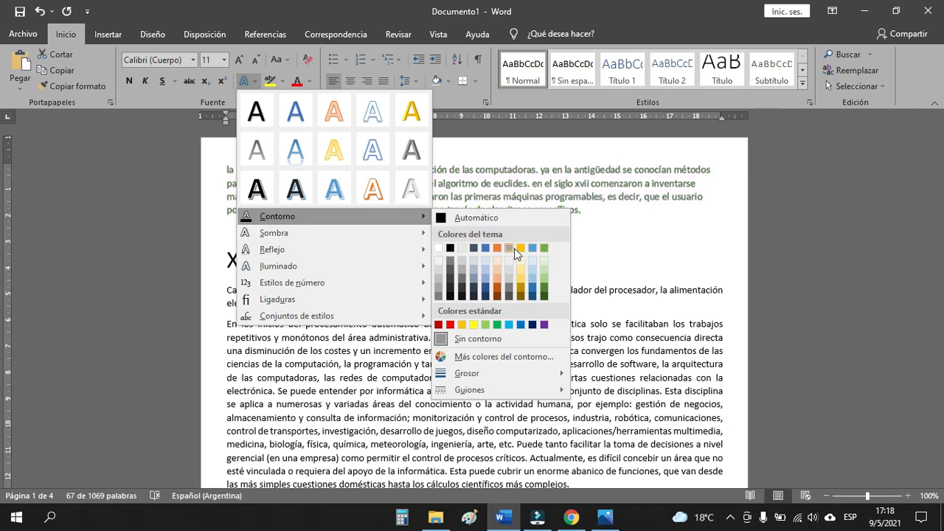
mouse_move(391, 236)
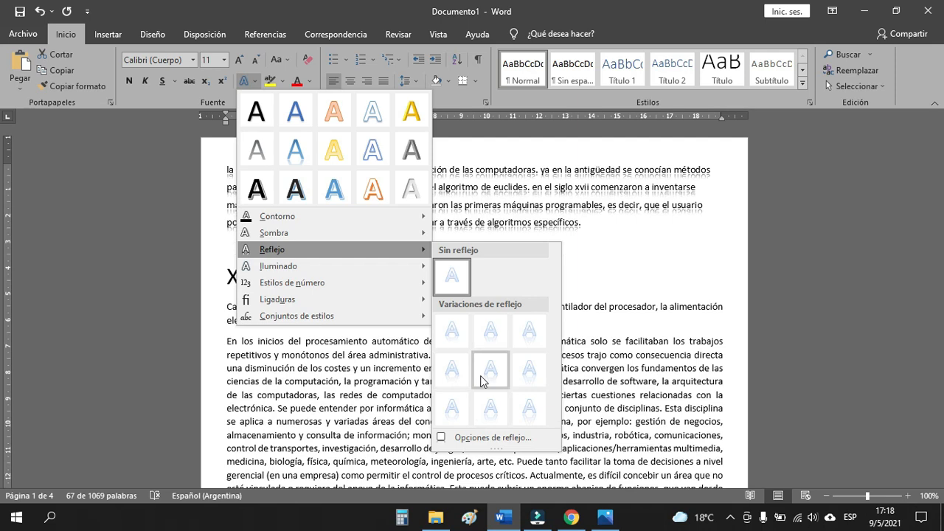
mouse_move(353, 267)
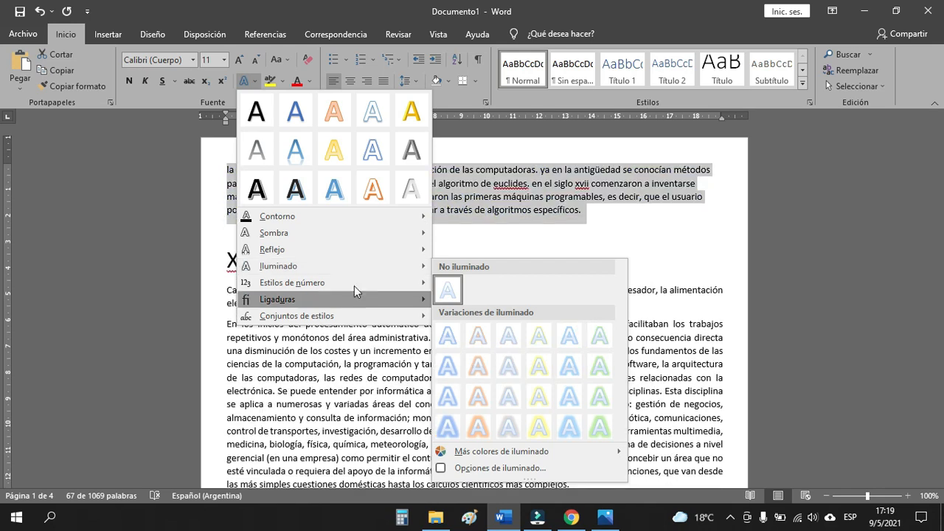
mouse_move(354, 285)
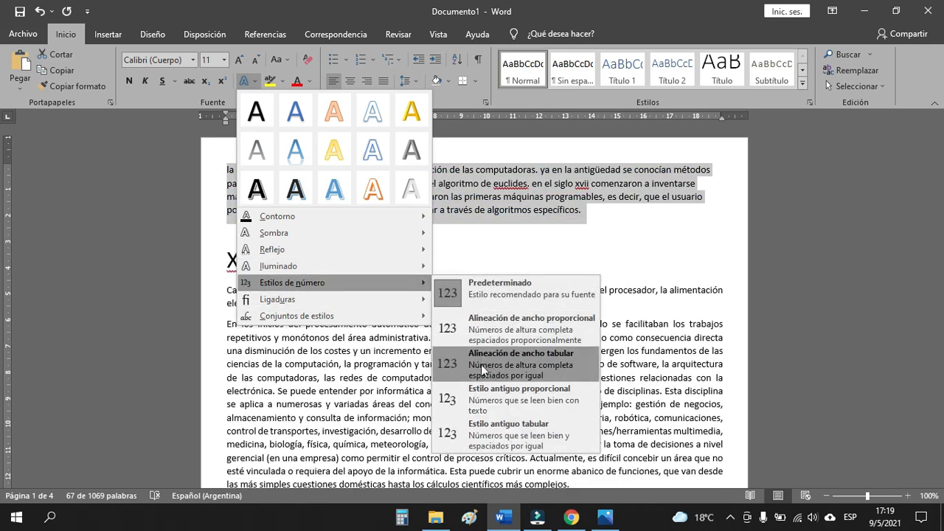
mouse_move(329, 297)
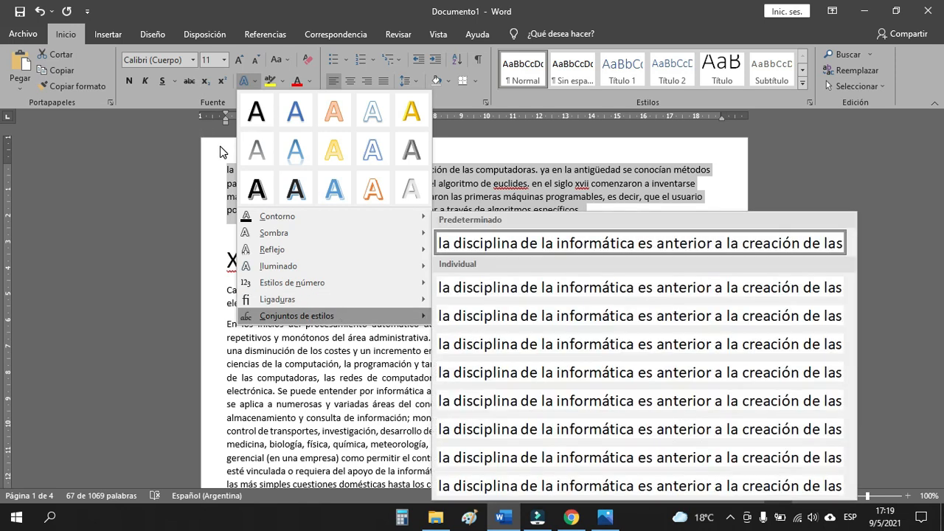
left_click(220, 146)
left_click(286, 82)
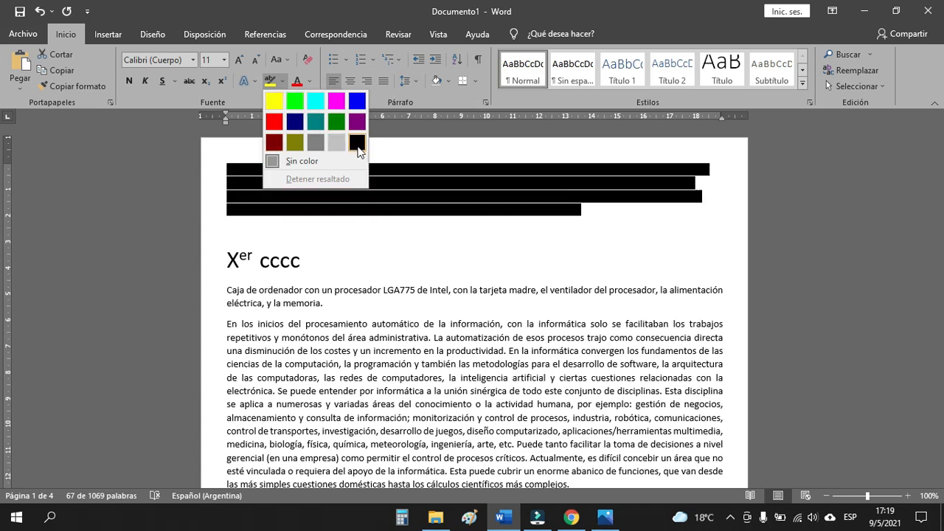
Set the first paragraph's font color to a standard red and deselect the text.
left_click(310, 80)
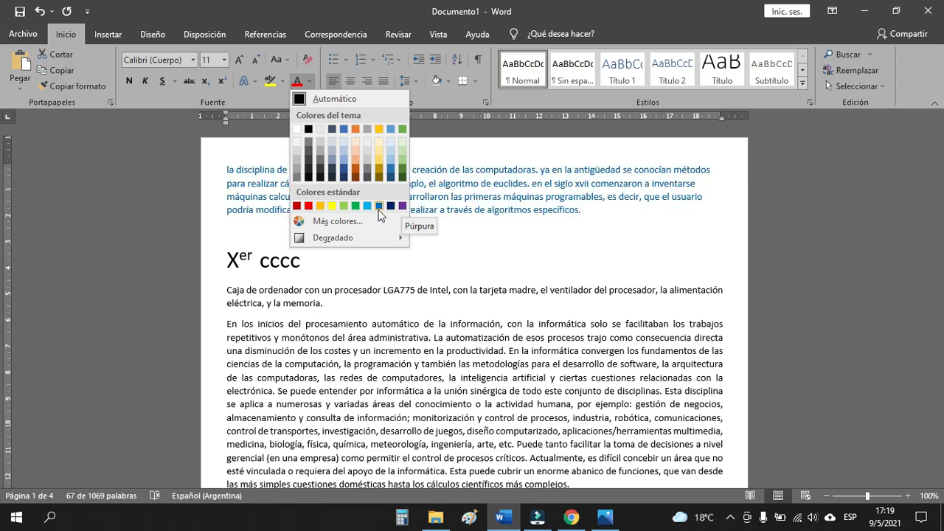
left_click(306, 205)
left_click(433, 227)
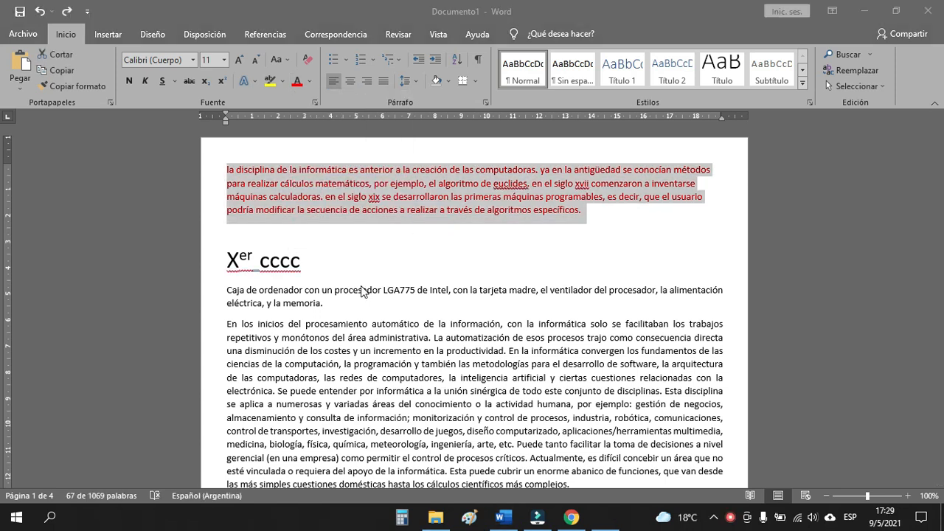
left_click(361, 290)
left_click(361, 239)
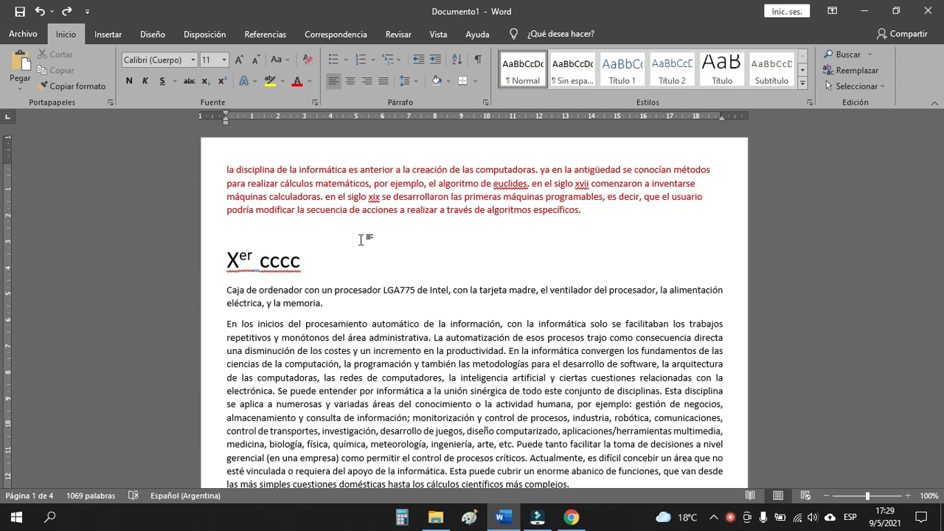
Apply a star bullet to the paragraph beginning "Caja de ordenador".
left_click(228, 292)
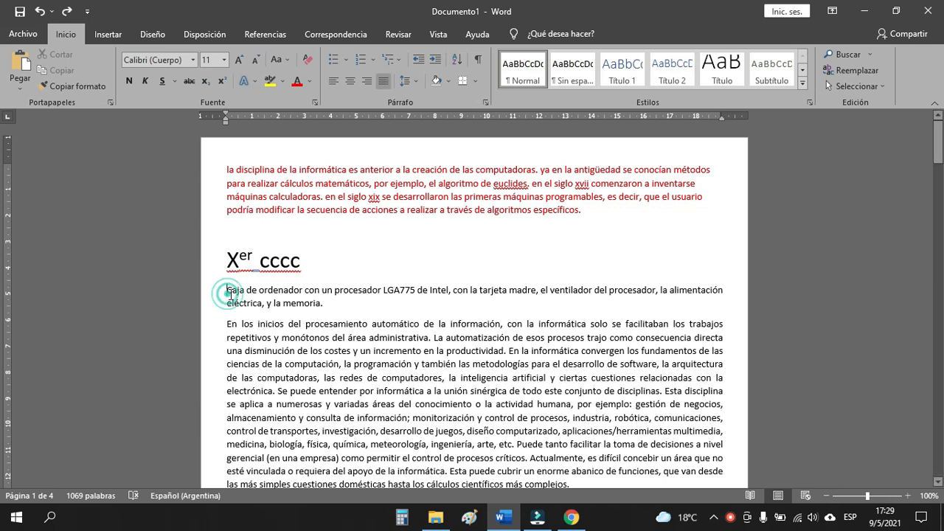
left_click(324, 306)
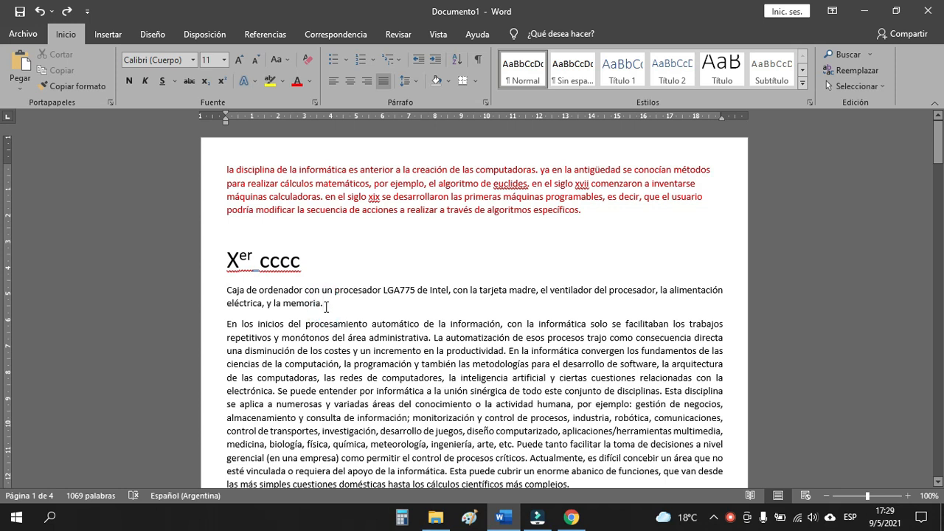
scroll(322, 258, "down", 3)
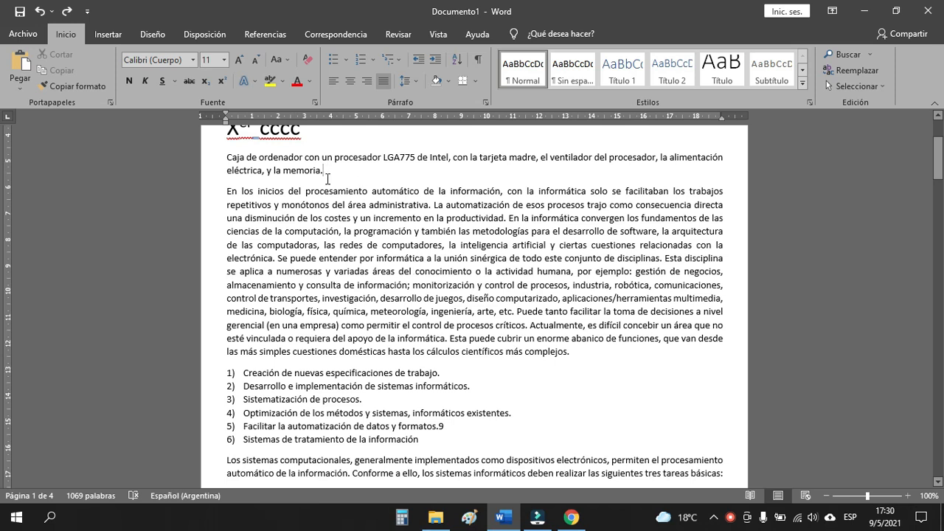
left_click_drag(322, 170, 229, 158)
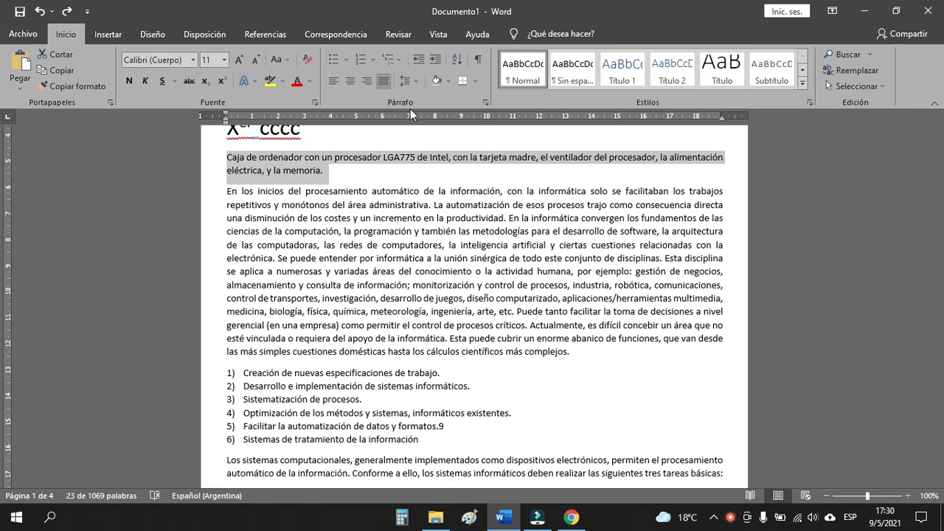
left_click(344, 65)
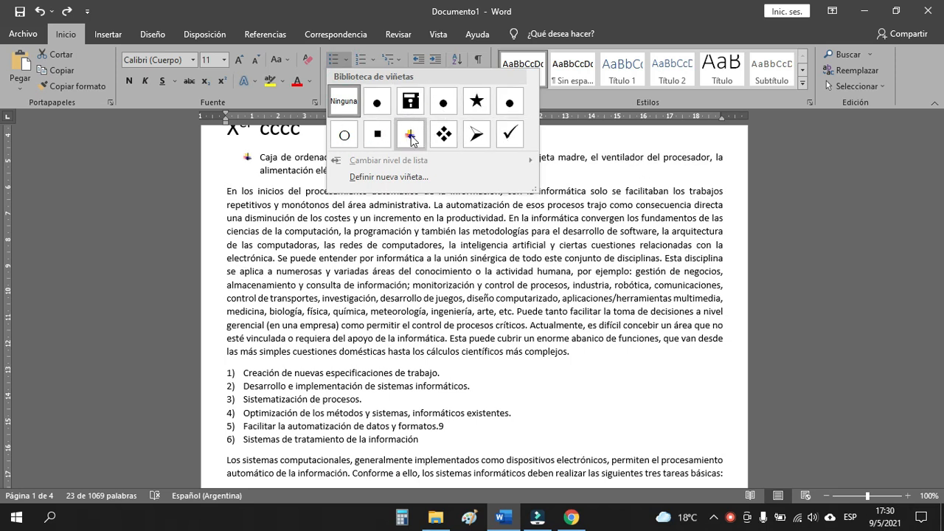
left_click(473, 110)
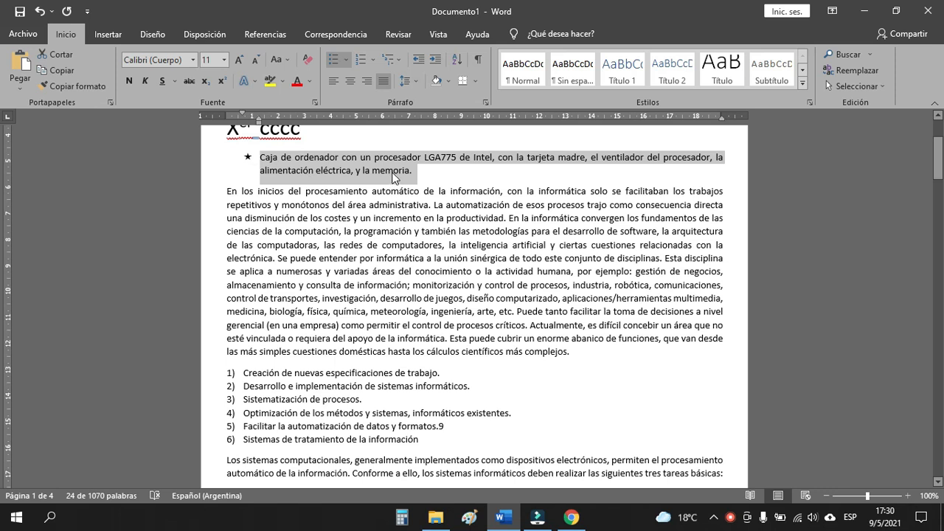
Try adding a second star-bulleted item "D" and ending the list below it, then delete that item.
left_click(414, 168)
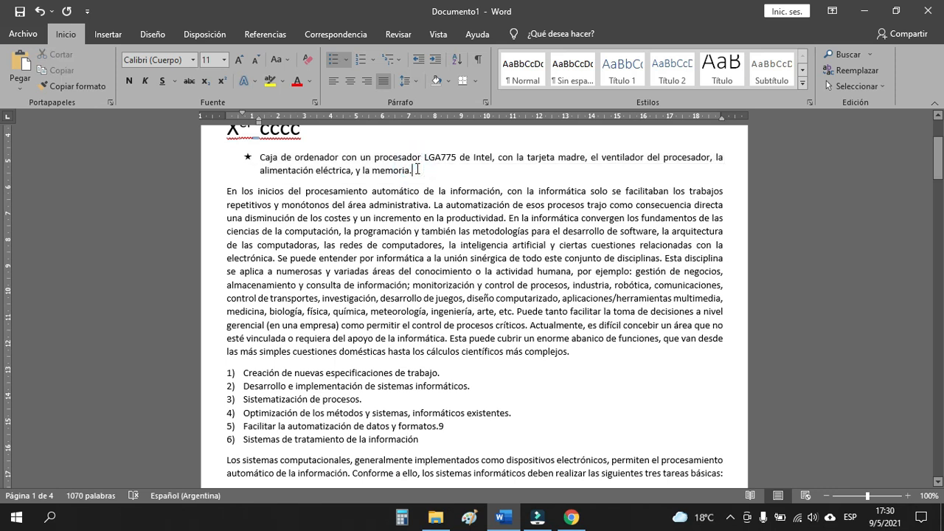
key("Return")
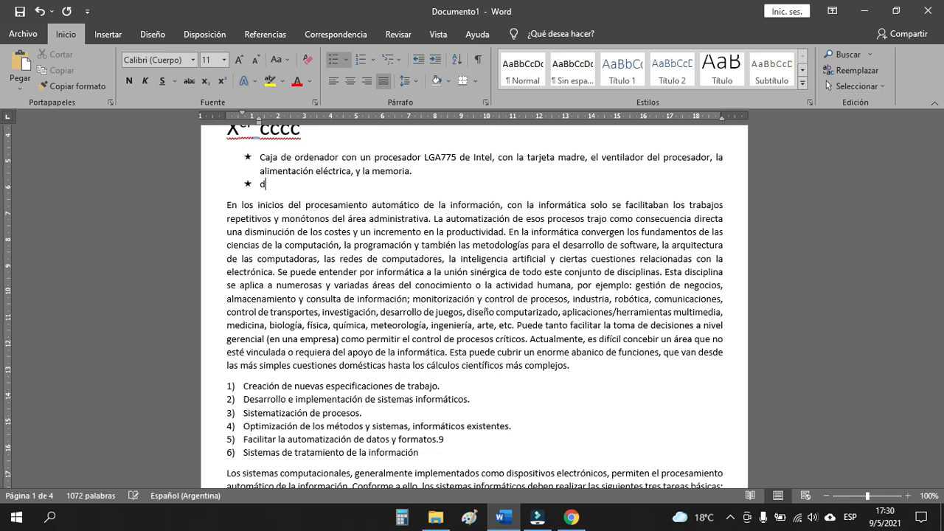
key("Return")
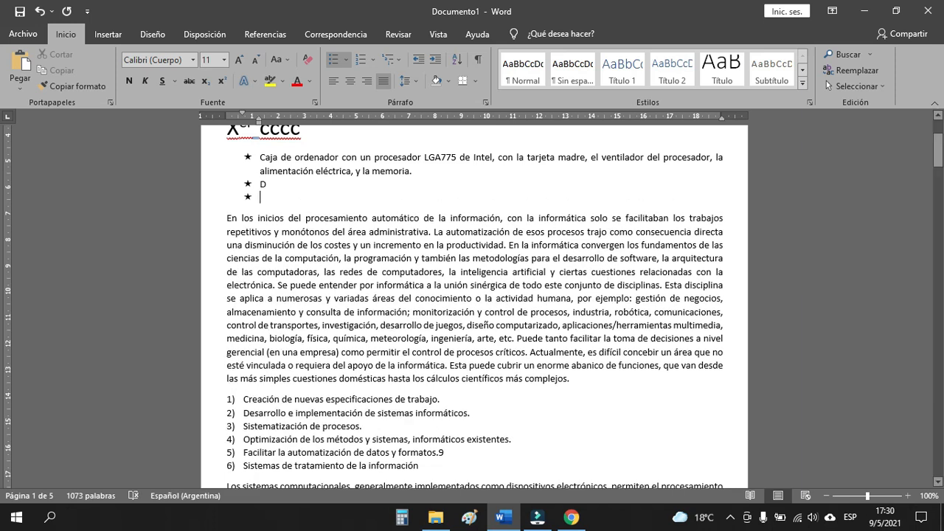
key("Return")
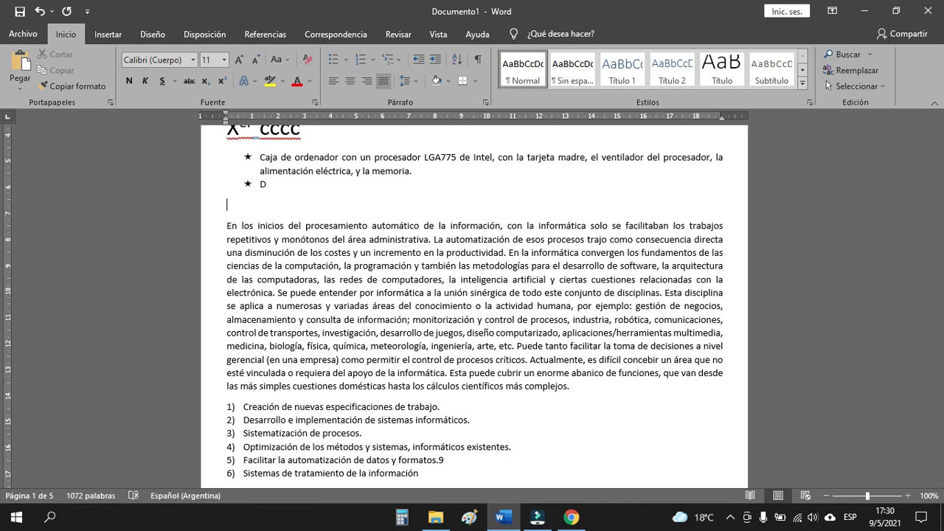
key("BackSpace")
key("BackSpace")
key("Return")
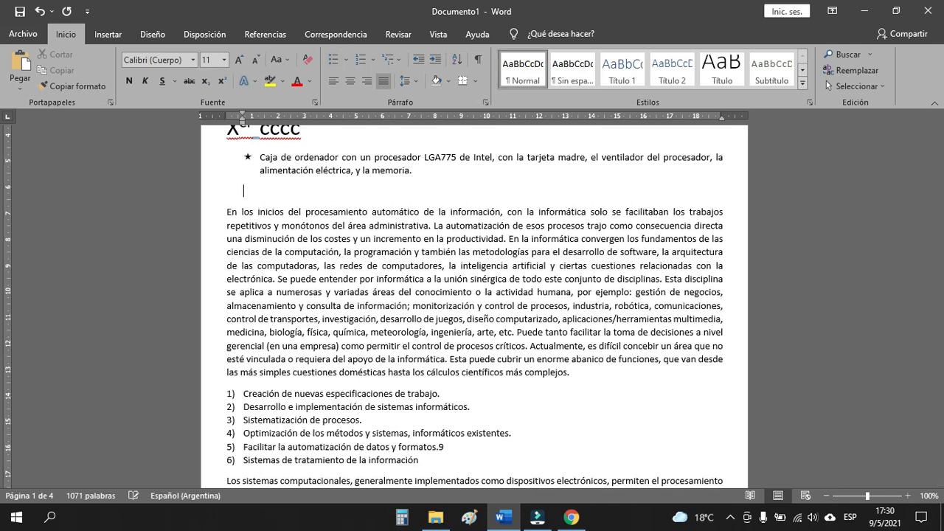
Define the alien head symbol from the Webdings font as a new bullet and apply it to the "Caja de ordenador" paragraph.
triple_click(417, 168)
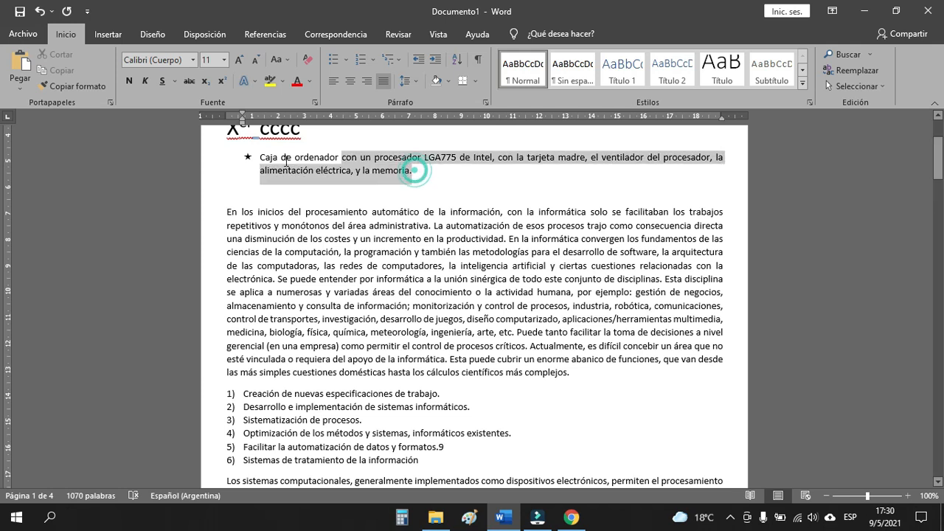
left_click(346, 59)
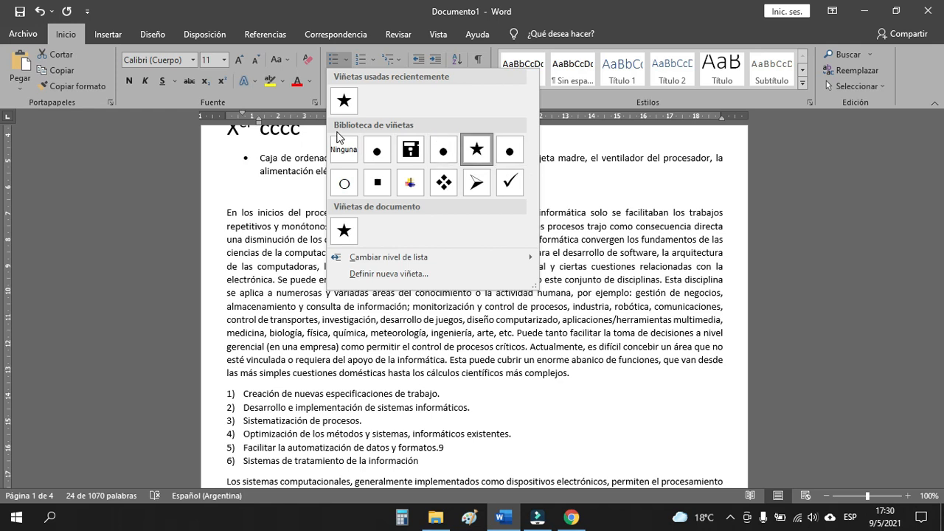
left_click(405, 274)
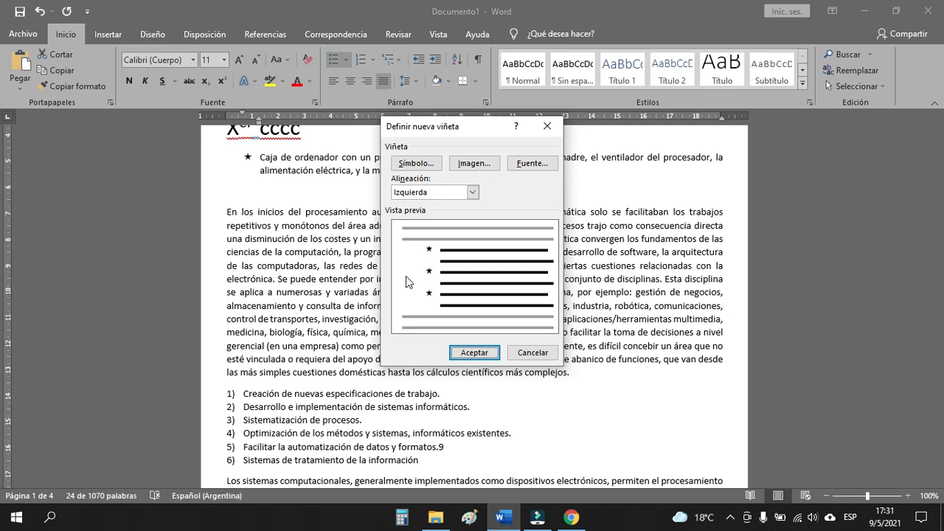
left_click(429, 170)
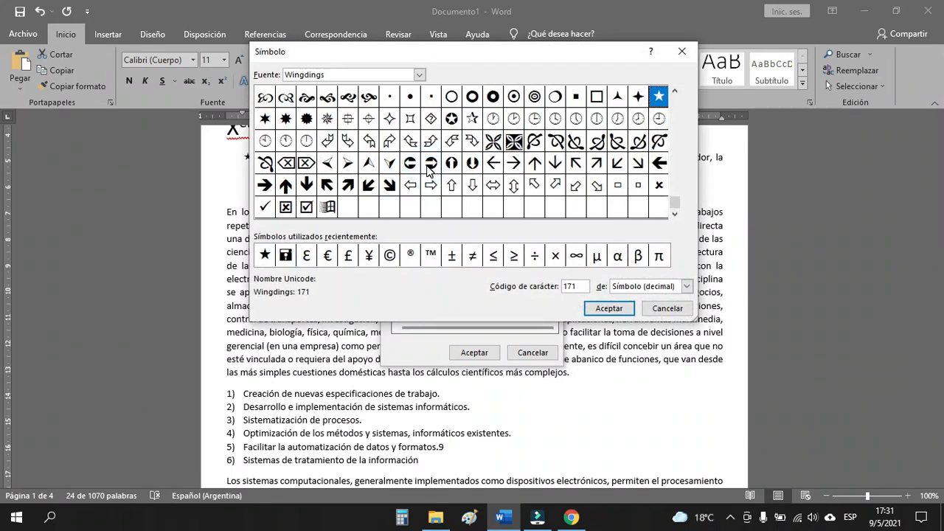
left_click_drag(676, 200, 676, 189)
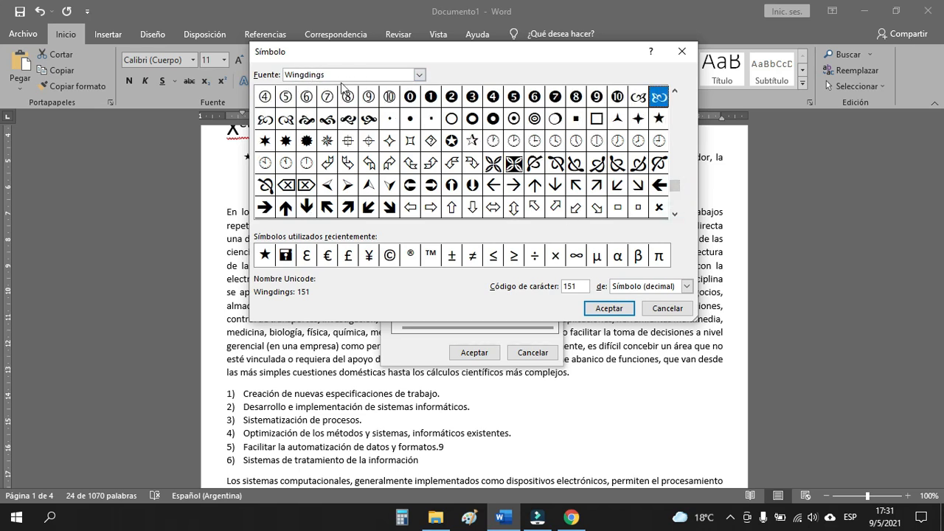
left_click_drag(676, 185, 678, 166)
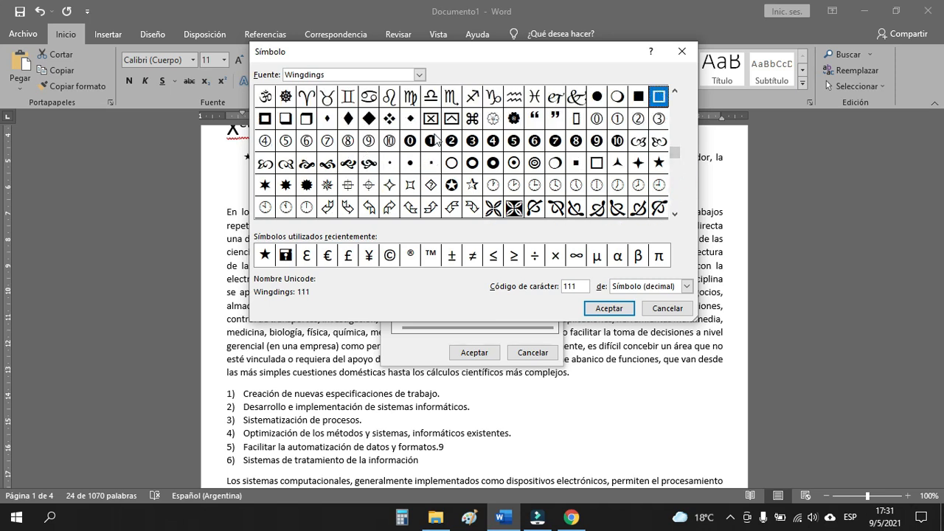
left_click(420, 75)
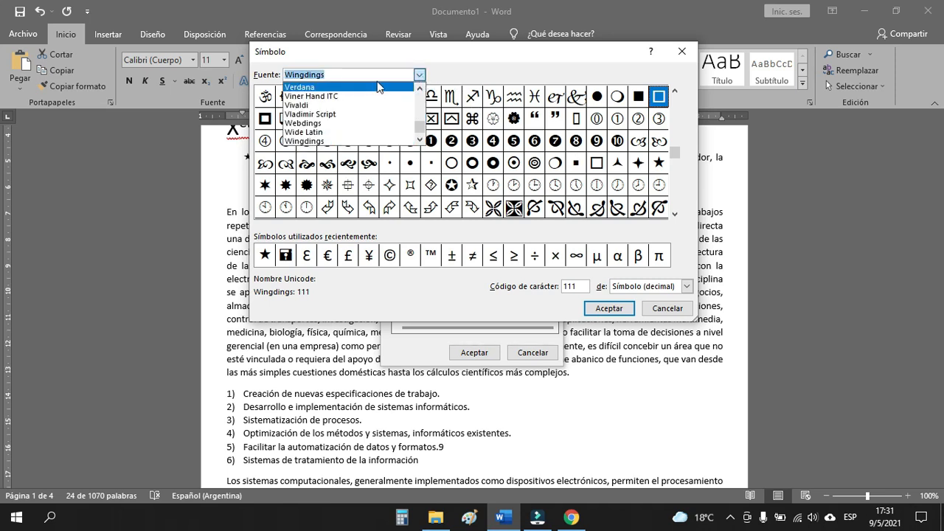
left_click(322, 124)
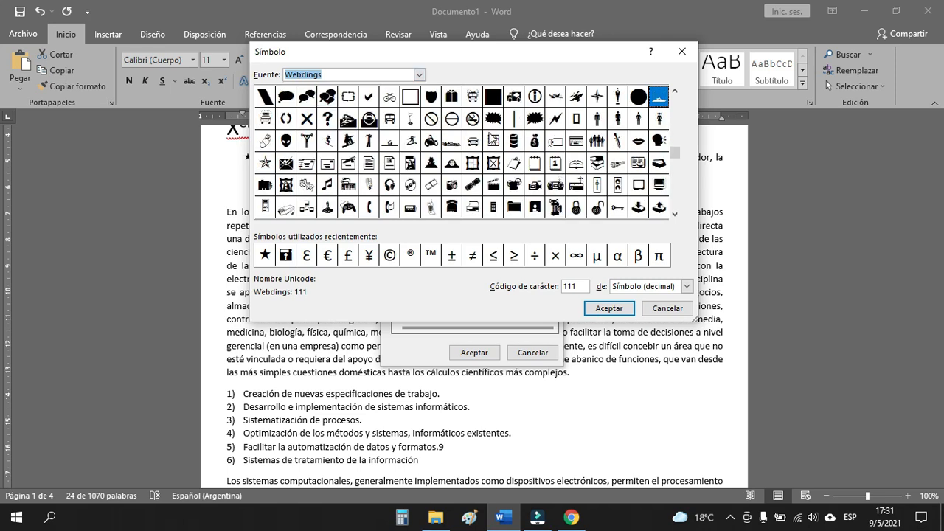
left_click(285, 142)
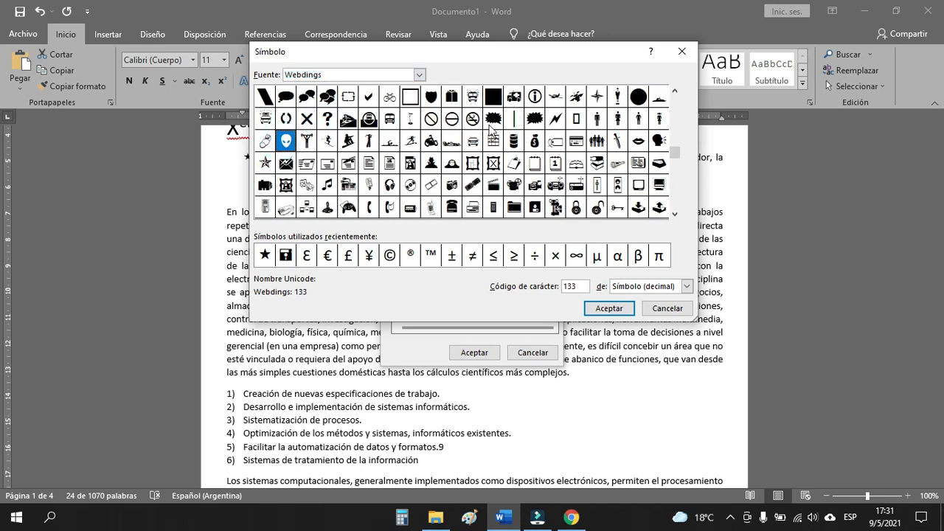
left_click(603, 308)
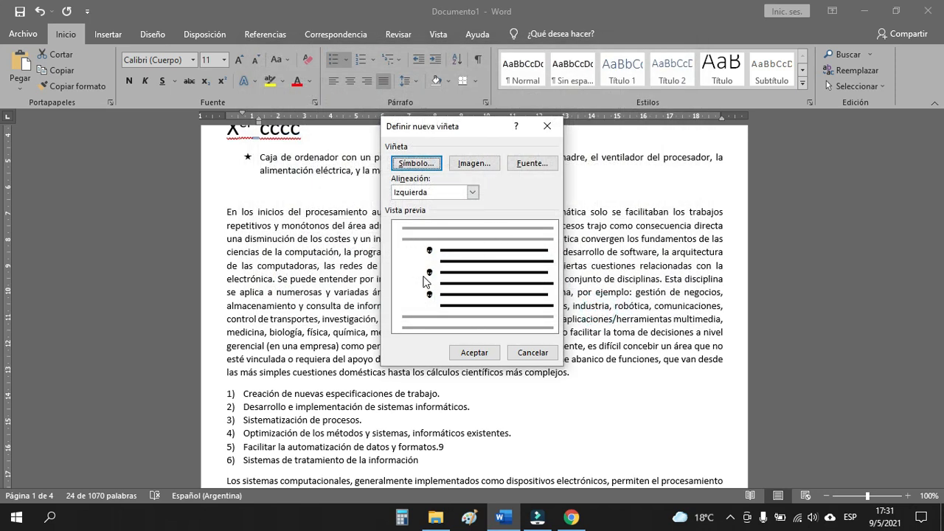
left_click(466, 355)
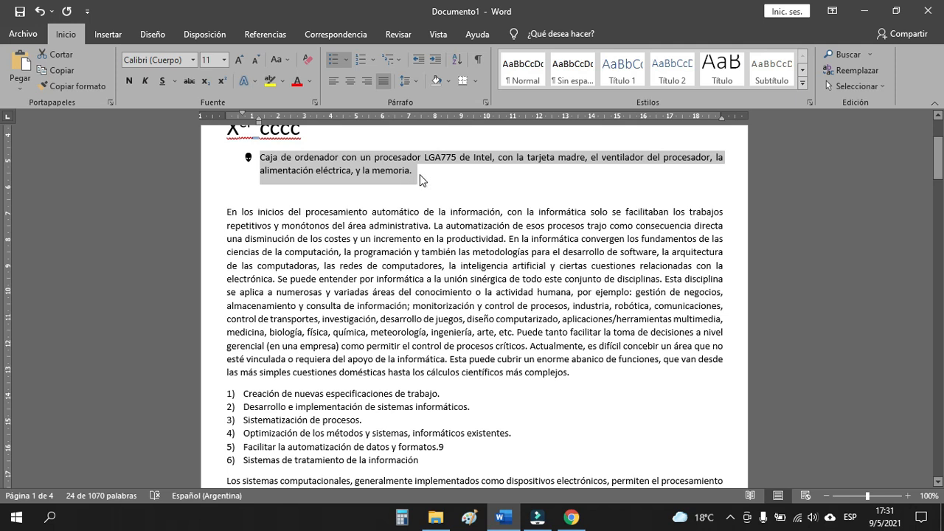
Define a picture bullet from the image file cropped-logo-turismo-c for the "Caja de ordenador" paragraph, then deselect the text.
left_click(346, 64)
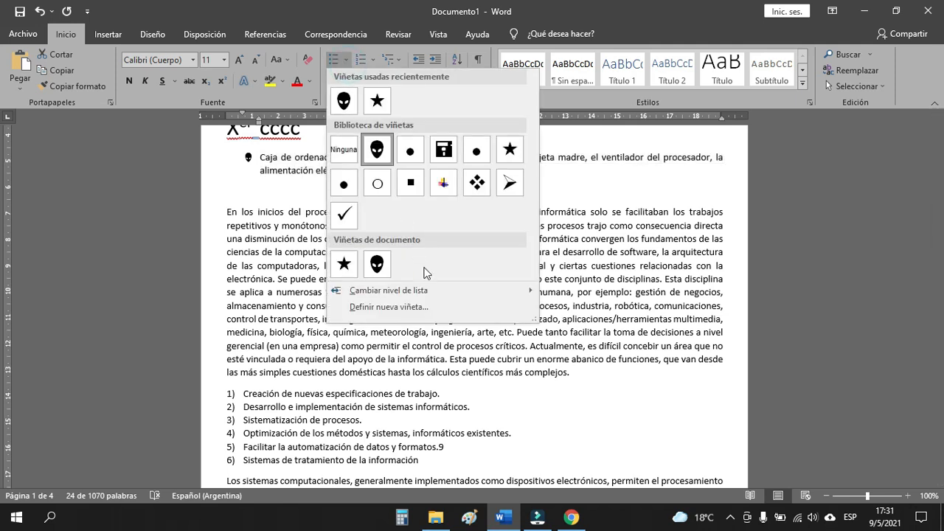
left_click(389, 307)
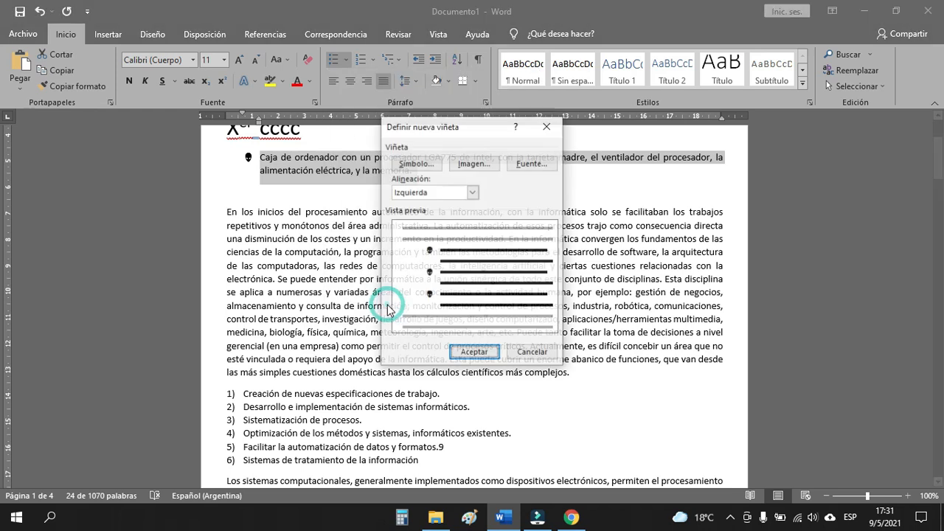
left_click(473, 165)
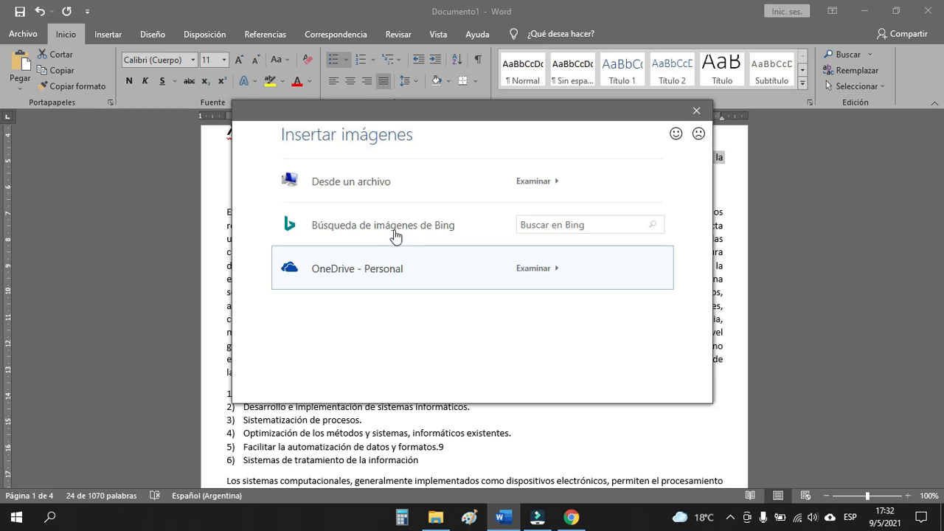
left_click(359, 184)
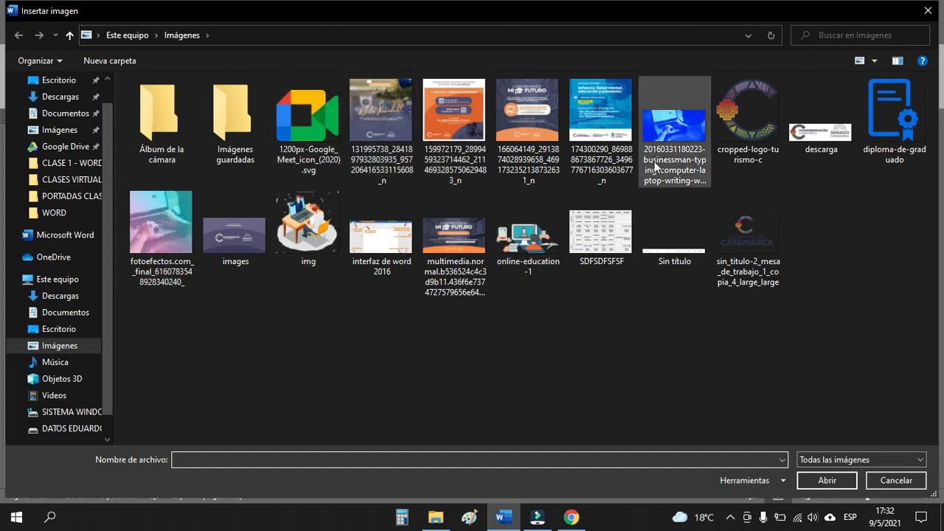
left_click(740, 163)
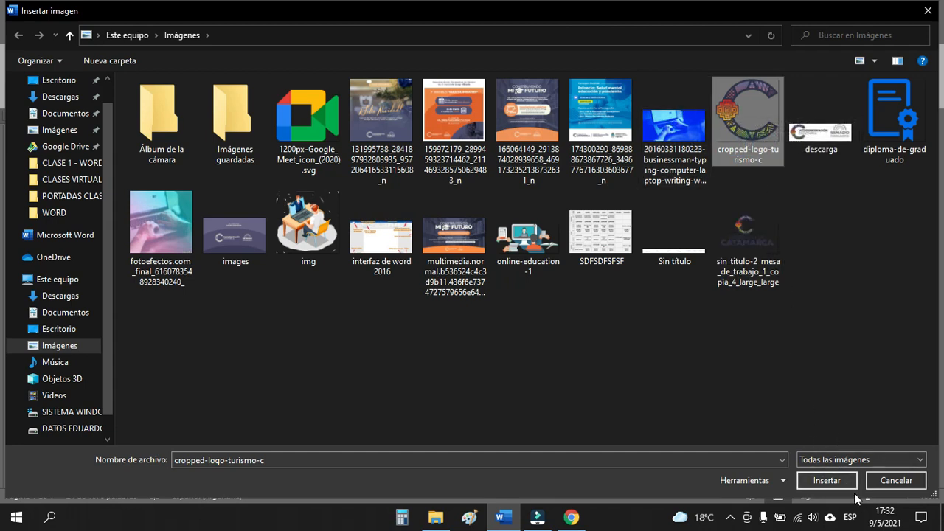
left_click(826, 480)
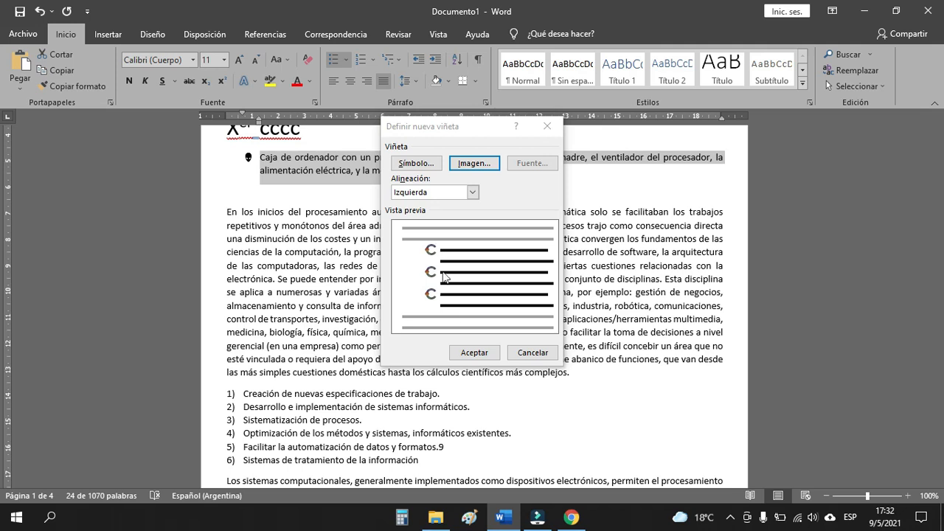
left_click(476, 353)
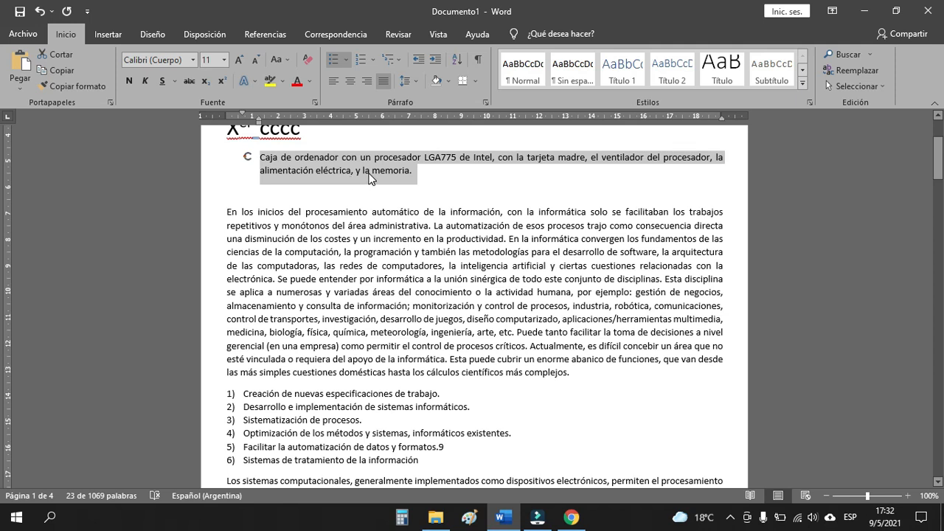
left_click(435, 180)
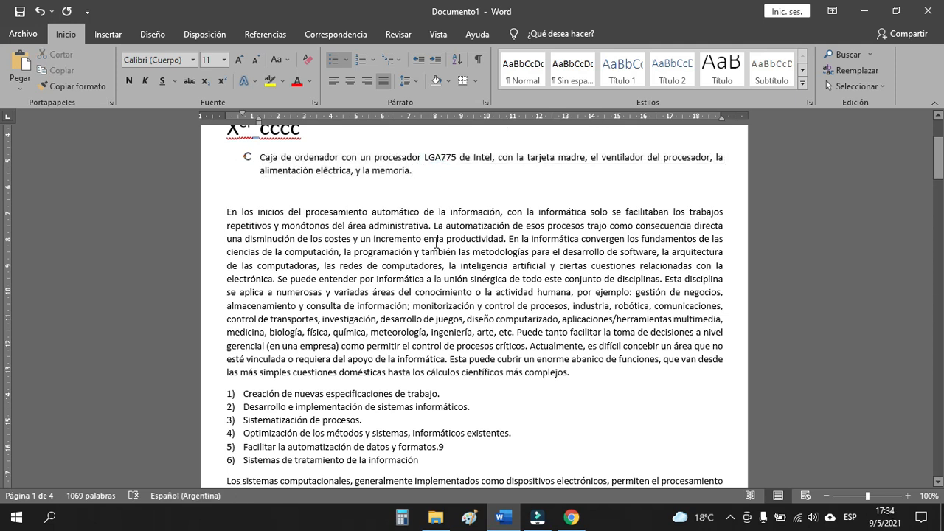
Select the six-item numbered list and view the numbering formats available for it.
scroll(437, 243, "down", 3)
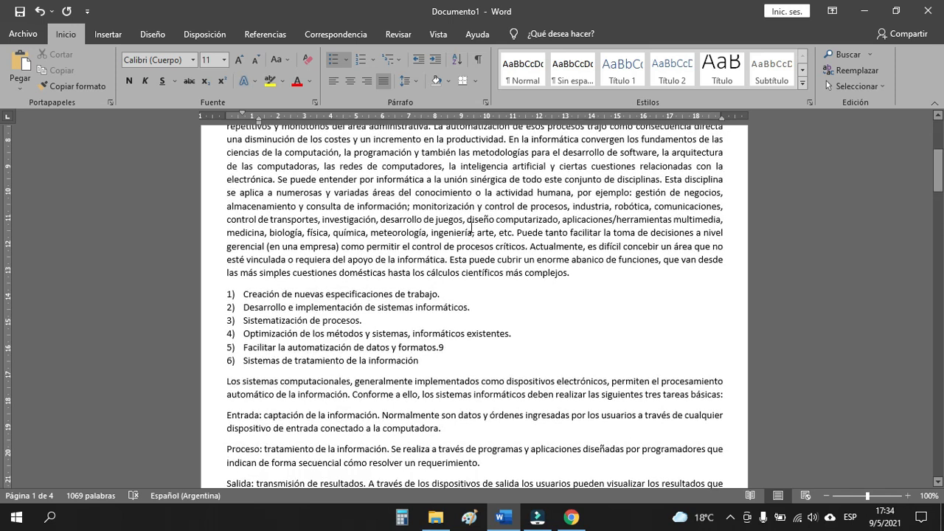
scroll(470, 220, "down", 1)
left_click_drag(421, 327, 249, 270)
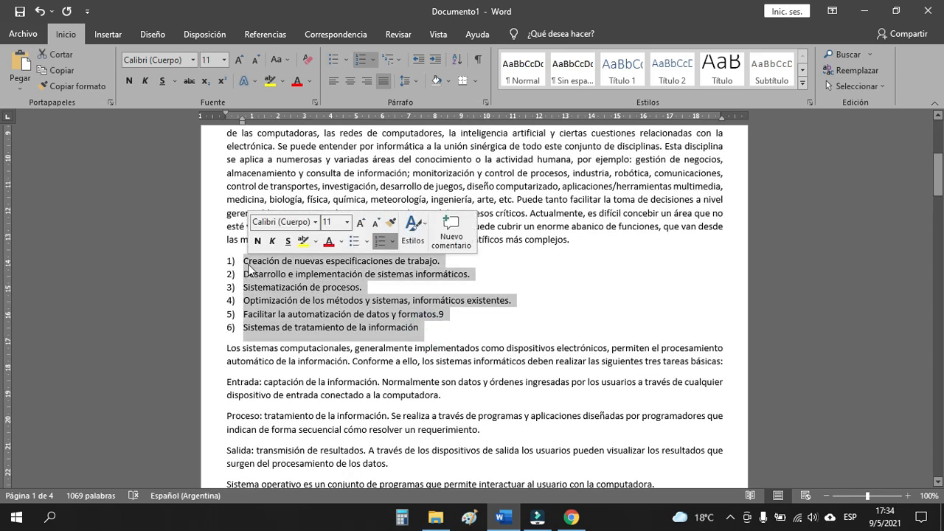
left_click(373, 60)
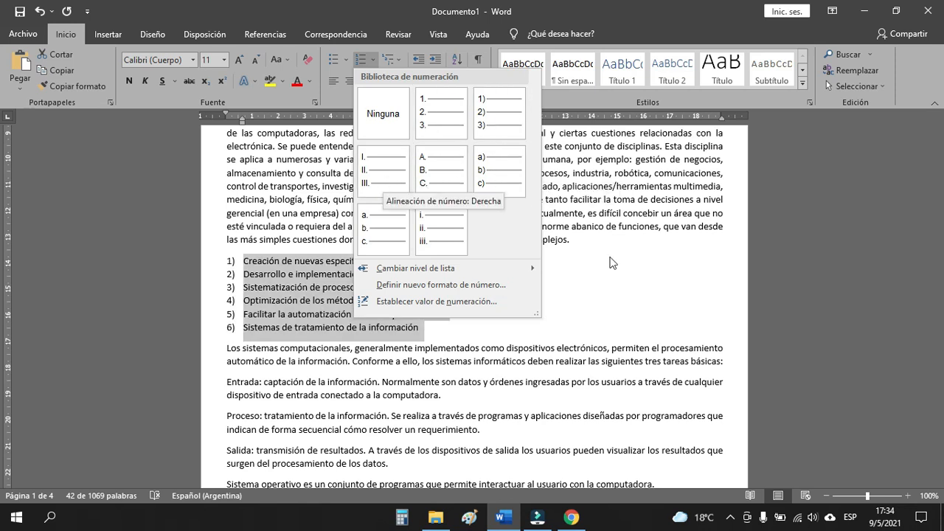
Delete the stray 9 at the end of the list item "Facilitar la automatización de datos y formatos.".
left_click(648, 314)
left_click(432, 325)
left_click(441, 314)
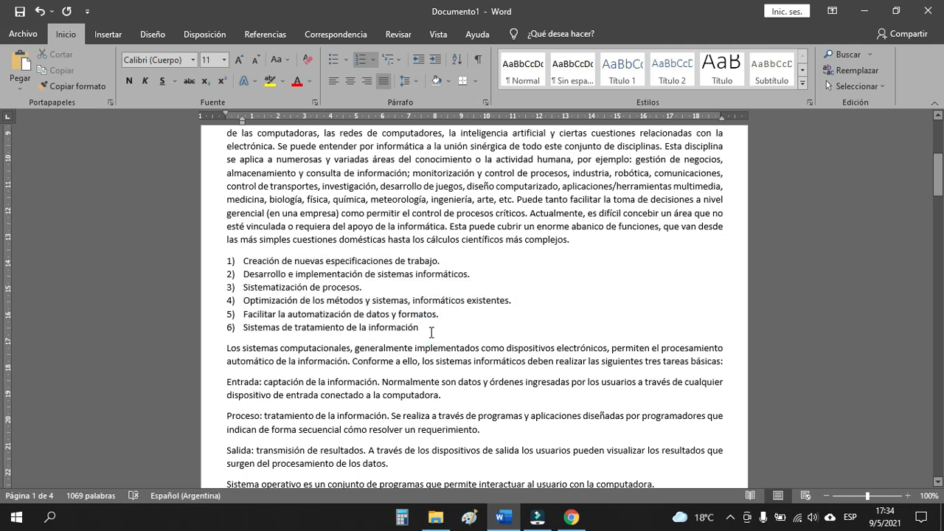
Change the numbering of the whole six-item list to the A. B. C. format.
left_click_drag(420, 326, 268, 262)
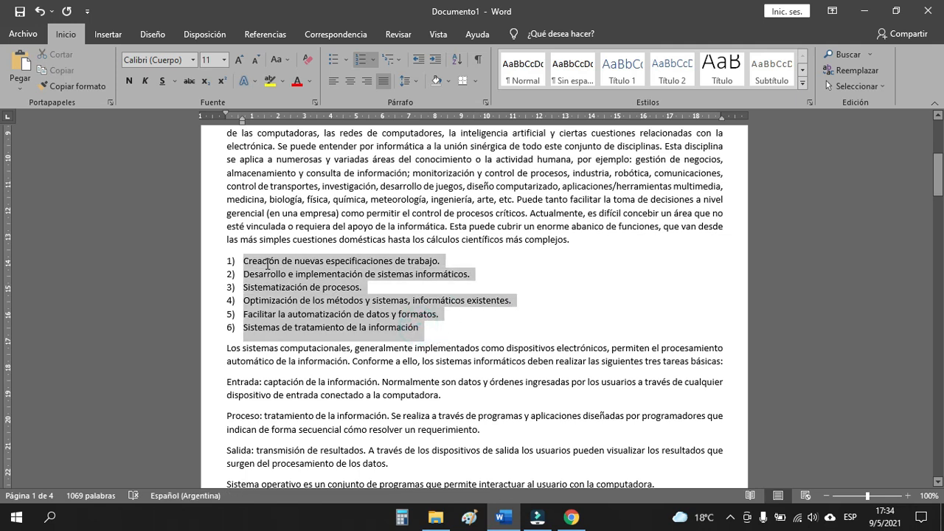
left_click(375, 62)
left_click(422, 161)
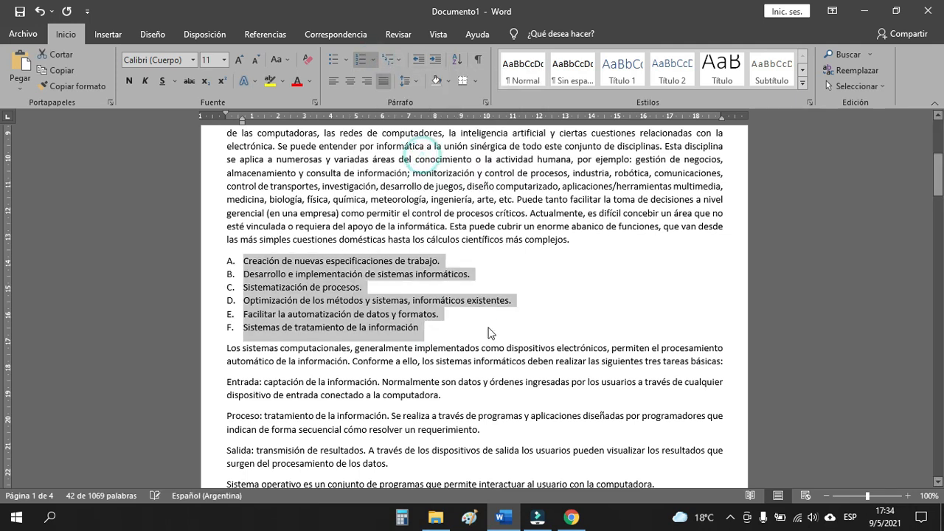
End the lettered list after "Sistemas de tratamiento de la información" and add an empty paragraph below it.
left_click(443, 332)
key("Return")
key("Return")
key("Return")
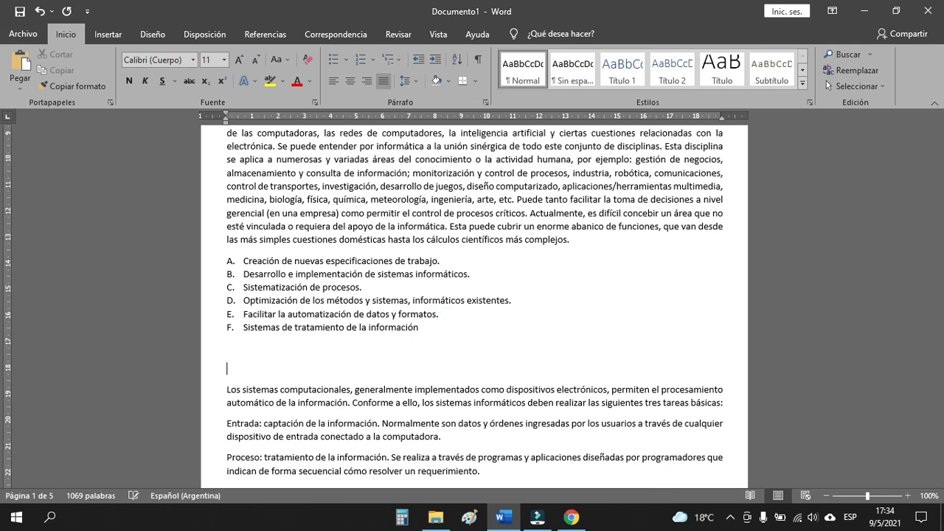
Start a list numbered I. II. III. in the empty paragraph, with the items "Easdmas" and "Dada" and an empty third item.
left_click(373, 59)
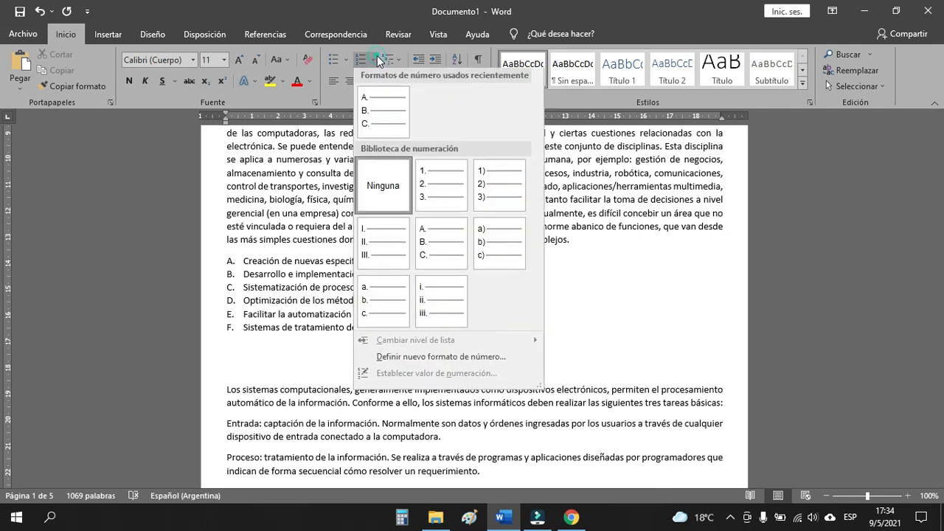
left_click(390, 253)
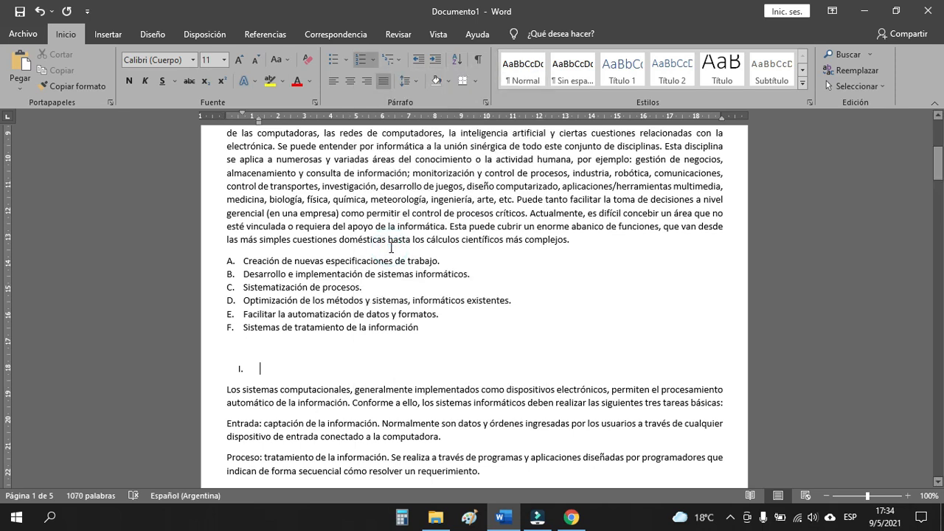
type("Easdmas")
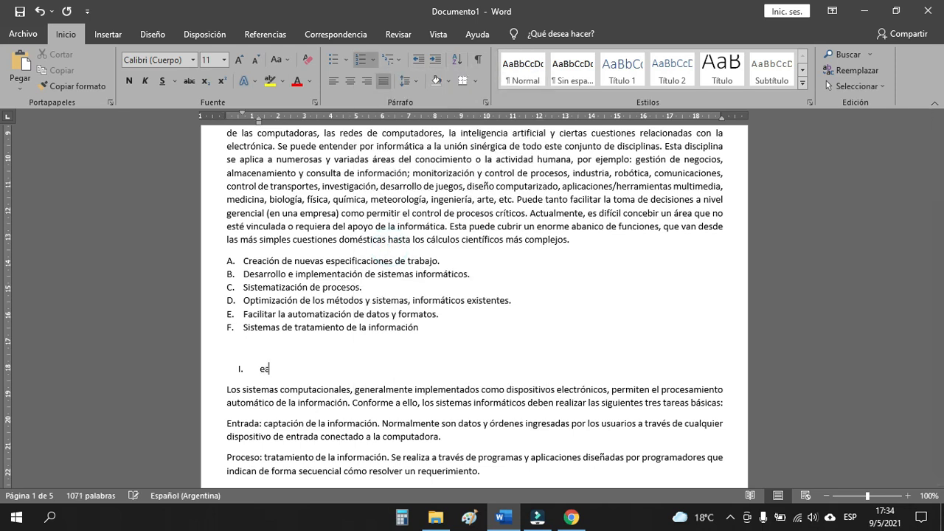
key("Return")
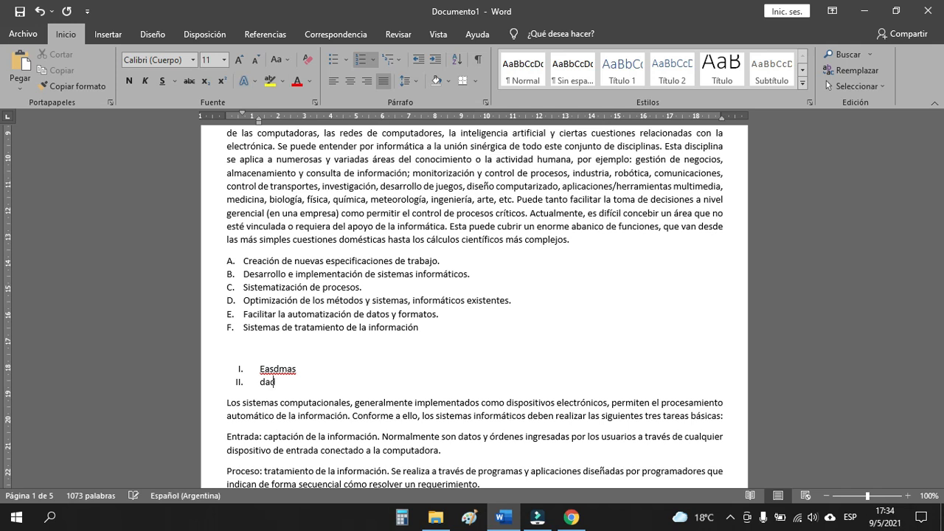
type("dada")
key("Return")
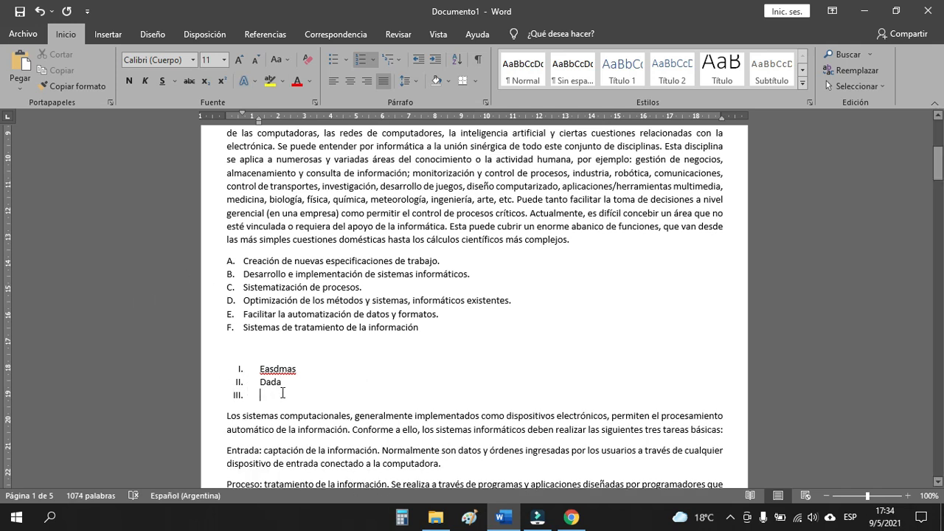
Select the Roman numeral list, preview other numbering formats on it, and keep the I. II. III. format.
left_click_drag(292, 398, 225, 372)
left_click(371, 58)
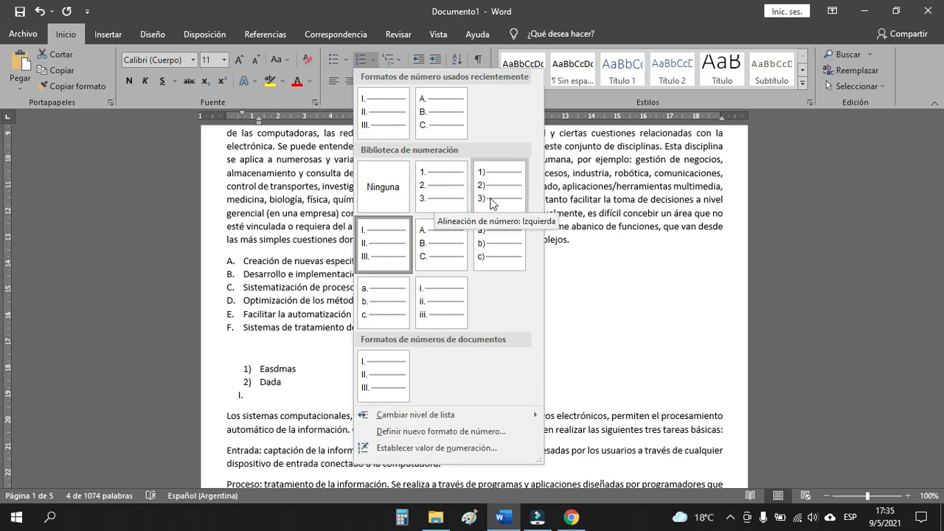
left_click(381, 262)
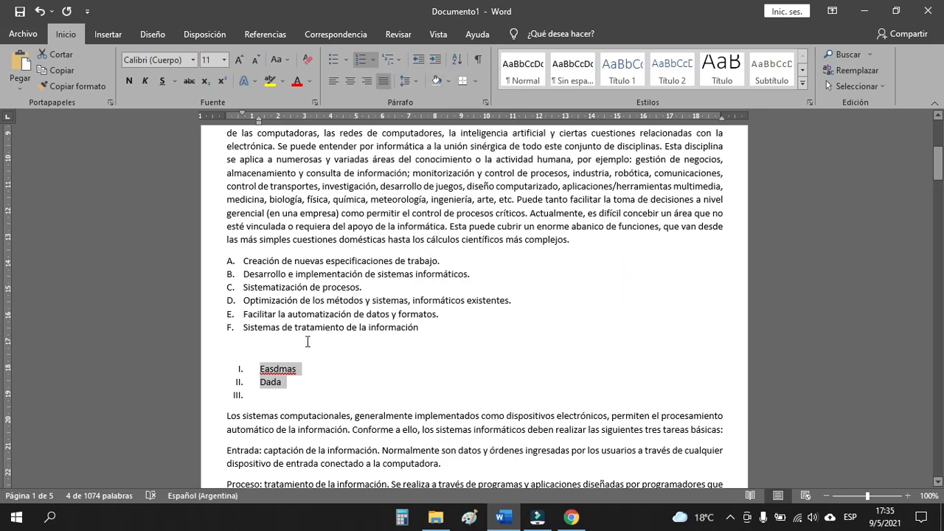
Insert a line under "Creación de nuevas especificaciones de trabajo." and apply the 1. / 1.1. / 1.1.1. multilevel list format to it.
scroll(308, 342, "up", 2)
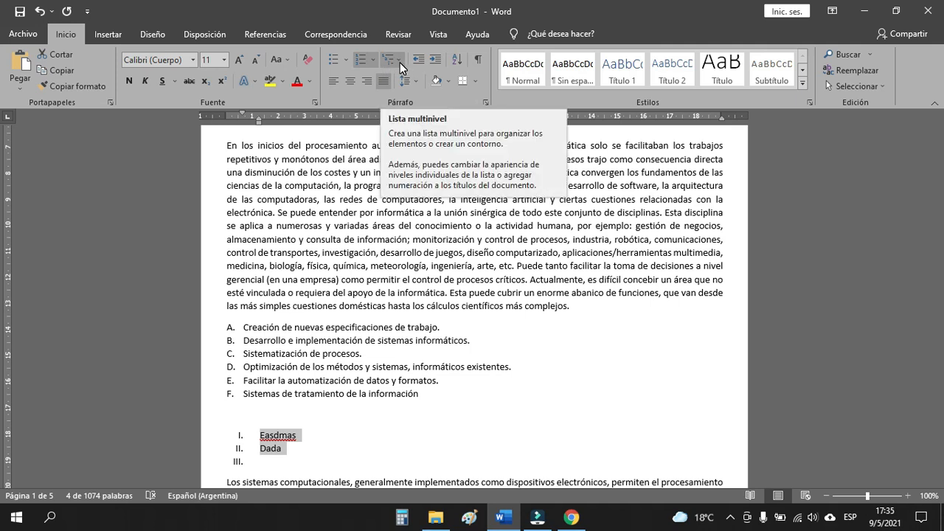
left_click(446, 328)
key("Return")
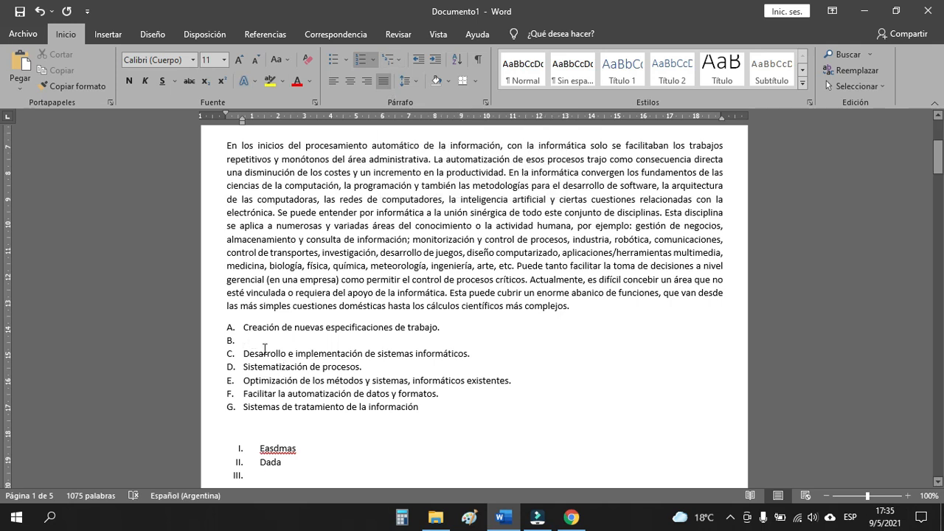
key("BackSpace")
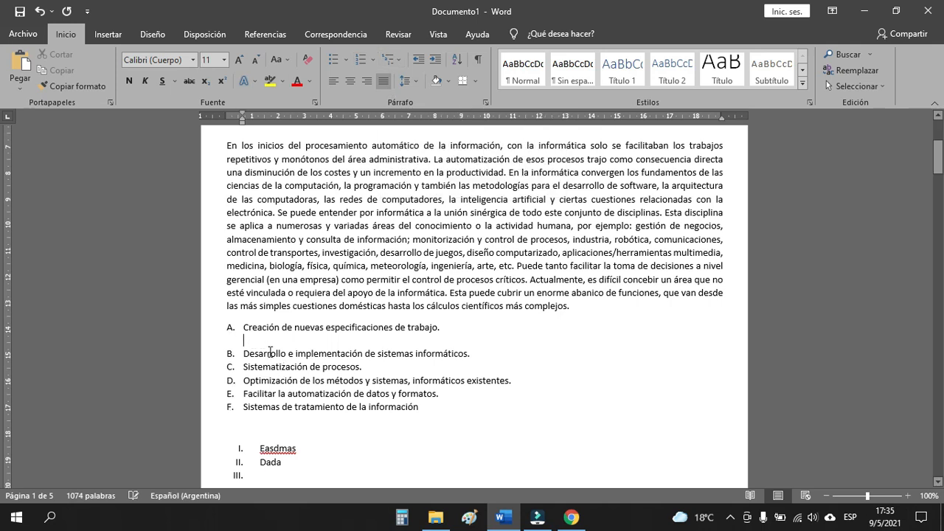
left_click(403, 59)
mouse_move(457, 191)
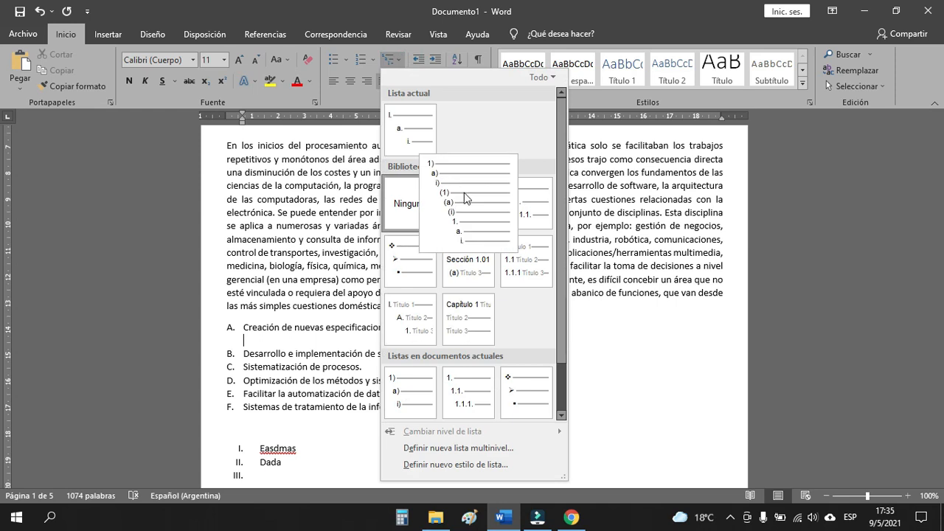
mouse_move(476, 245)
mouse_move(489, 398)
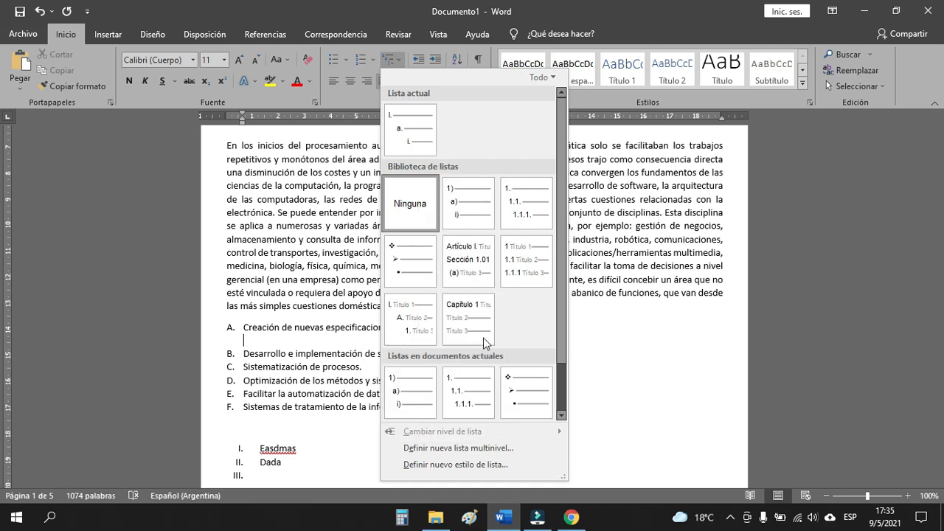
left_click(514, 214)
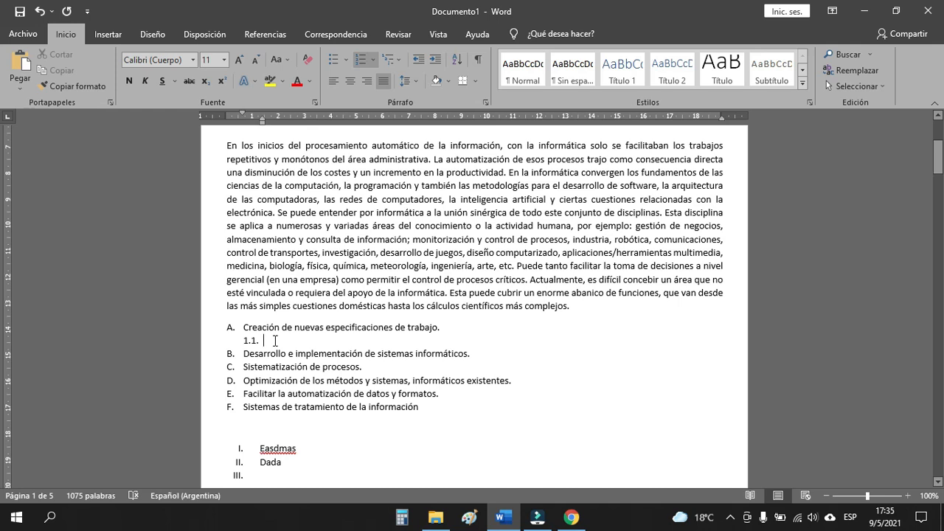
Fill the 1.1. sublist with the items "Fgrghr" and "Ttgh" and add an empty third item.
type("fgrghr")
key("Return")
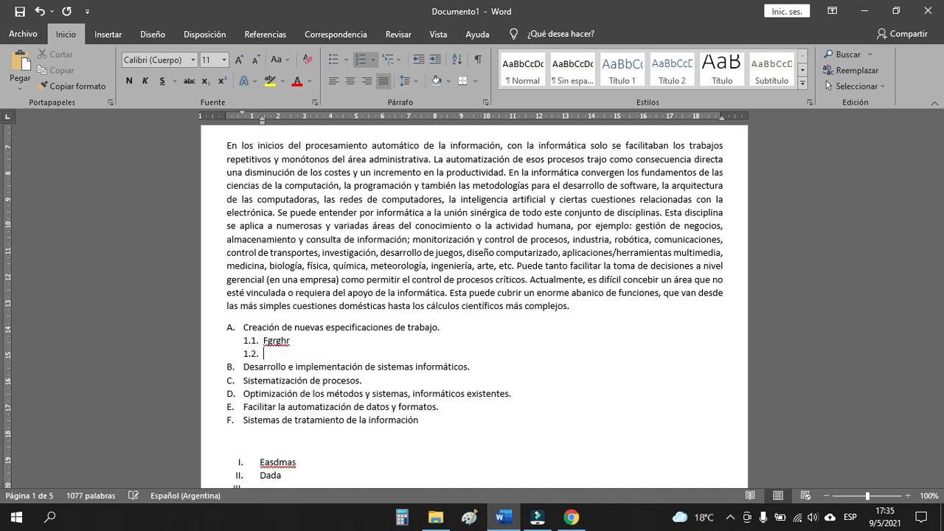
type("ttgh")
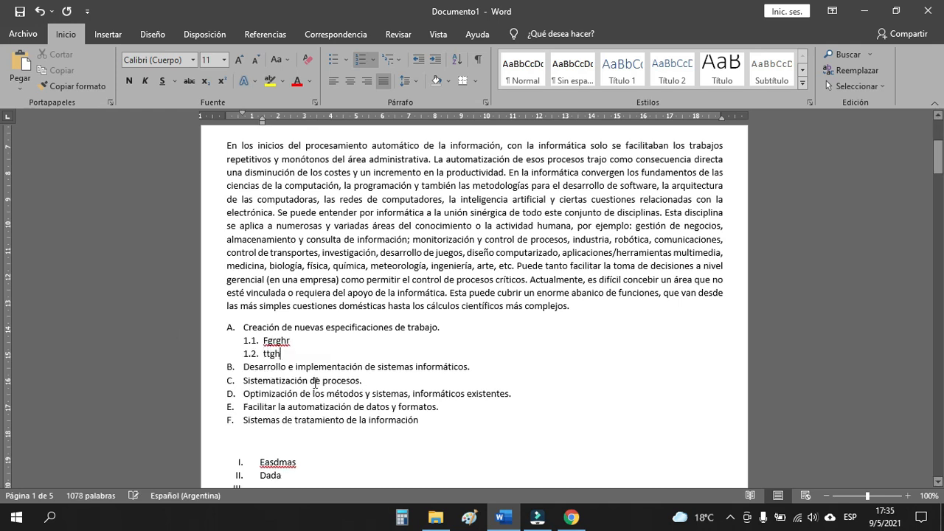
key("Return")
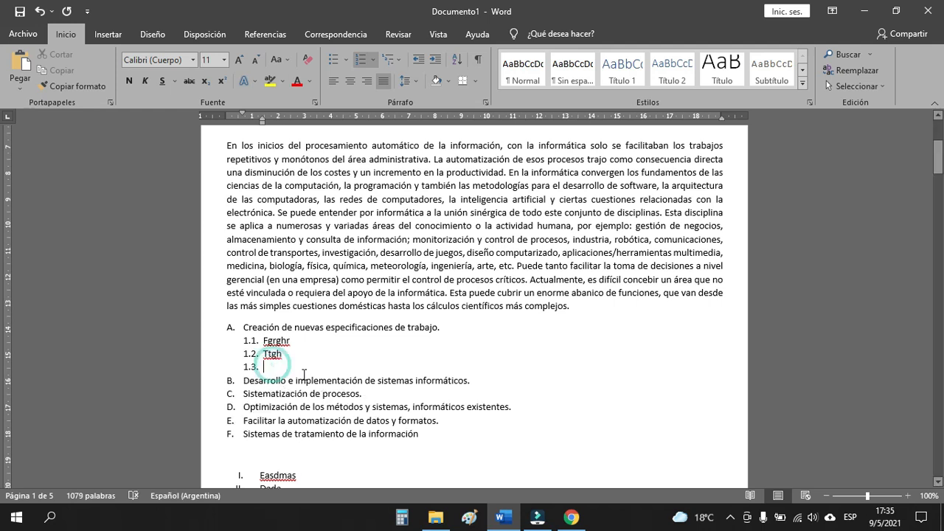
Insert a line under "Sistematización de procesos." and apply the 1) / a) / i) multilevel list format to it.
left_click(368, 393)
key("Return")
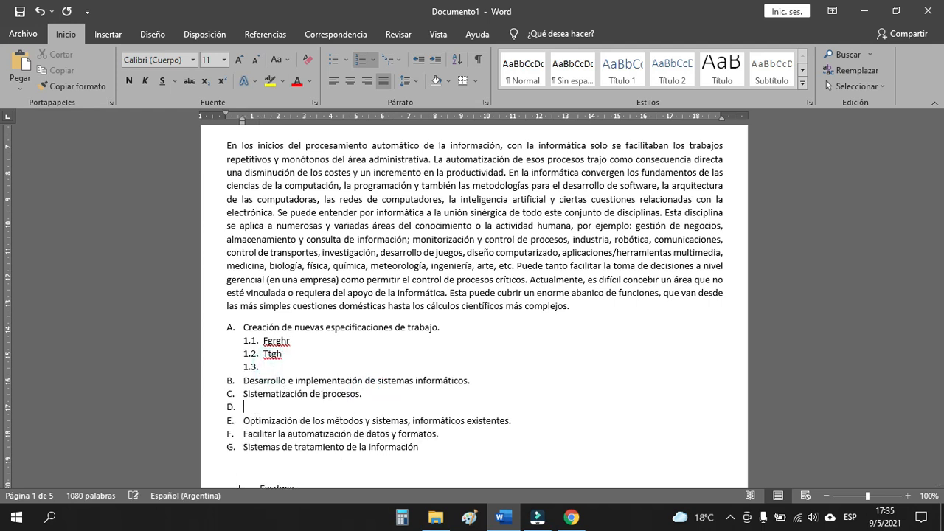
key("BackSpace")
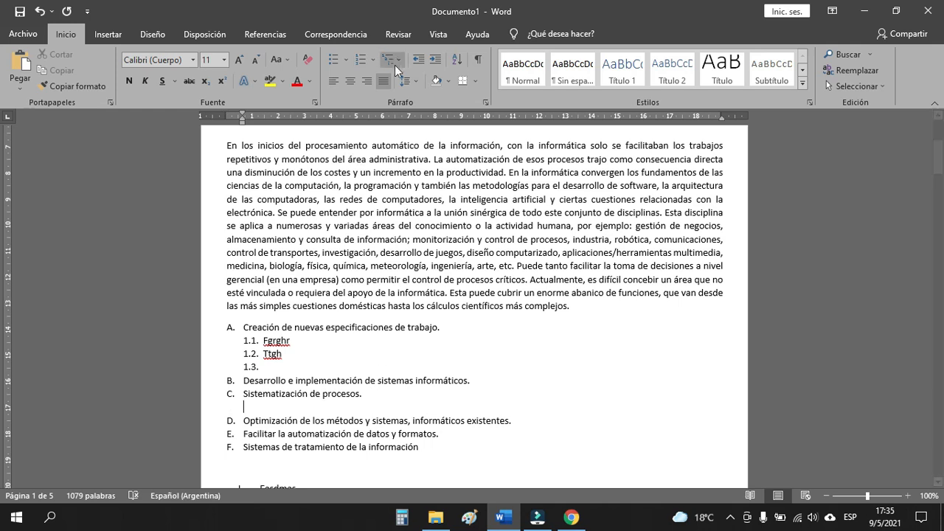
left_click(400, 58)
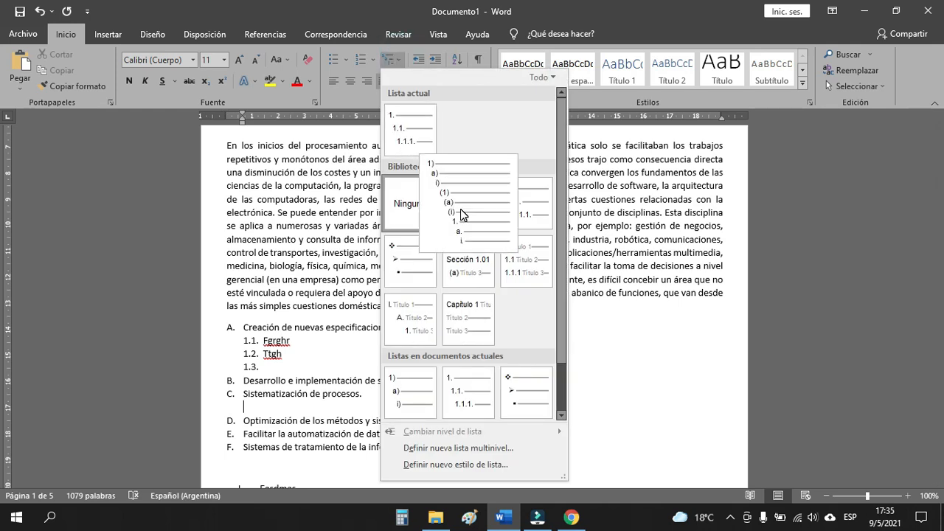
left_click(462, 214)
scroll(273, 399, "down", 1)
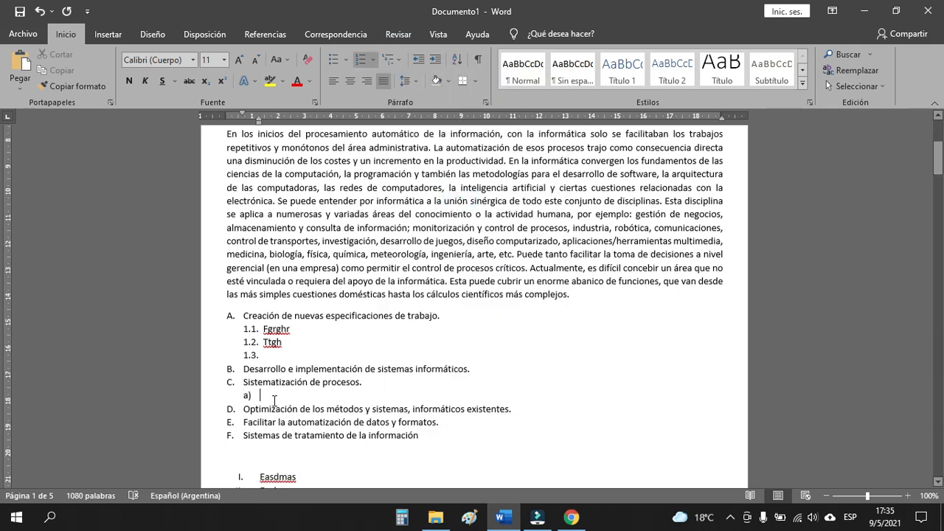
Enter "Hhfhfgh" and "fsdfsdff" as the two items of the a) sublist.
scroll(273, 399, "down", 1)
type("hhfhfgh")
key("Return")
type("fsdfsdff")
scroll(278, 361, "down", 2)
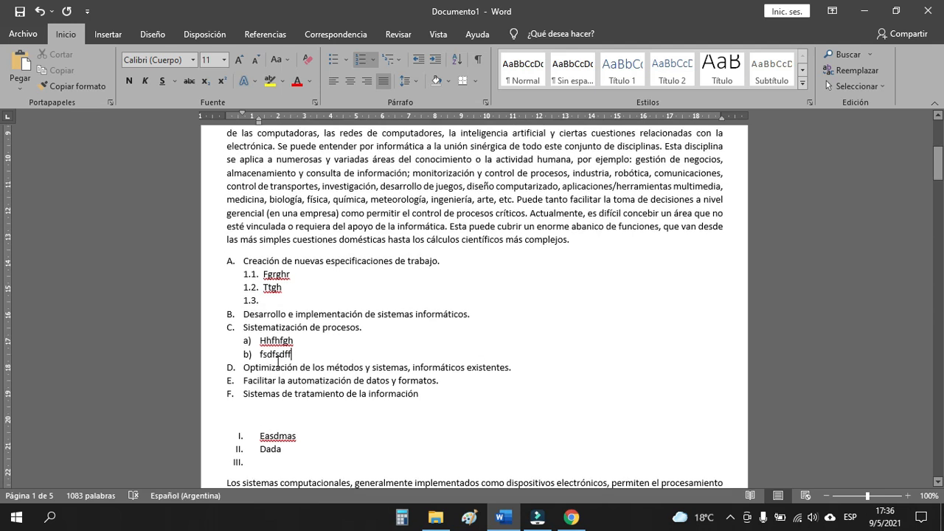
Add a sublist in the symbol-bullet multilevel format under "Optimización de los métodos y sistemas, informáticos existentes.", with the item "Gfgdfg" and an empty second item.
left_click(515, 368)
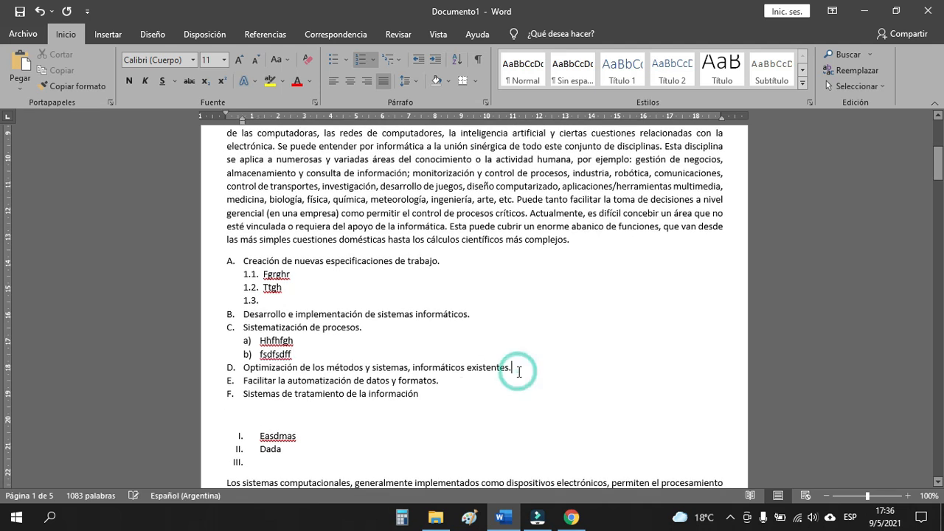
key("Return")
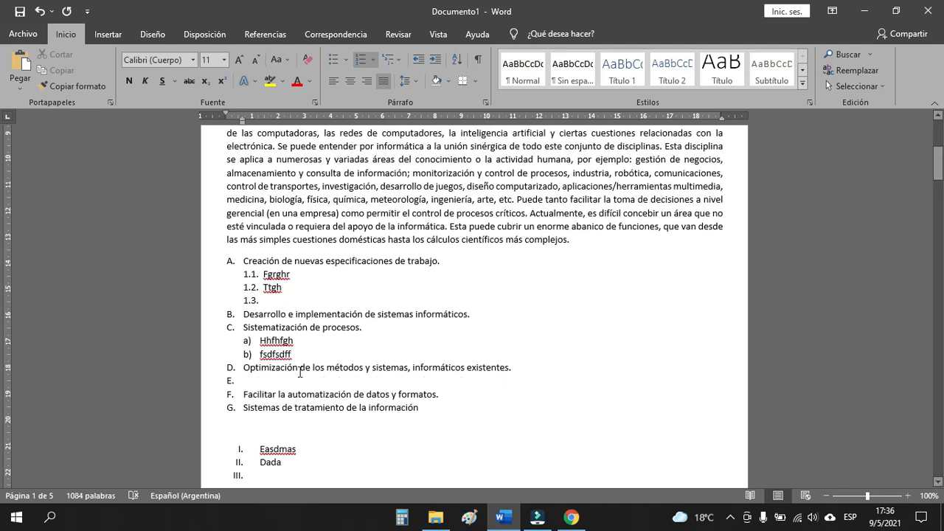
key("BackSpace")
key("BackSpace")
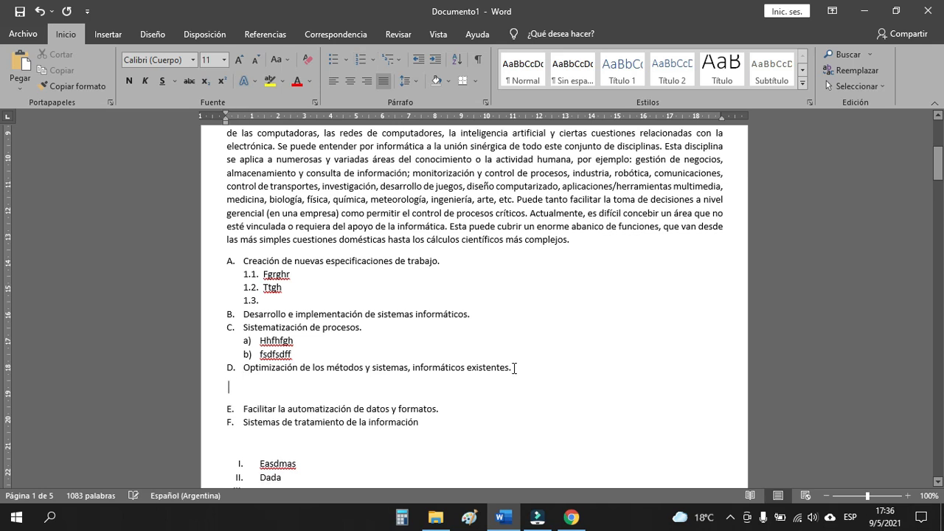
key("Return")
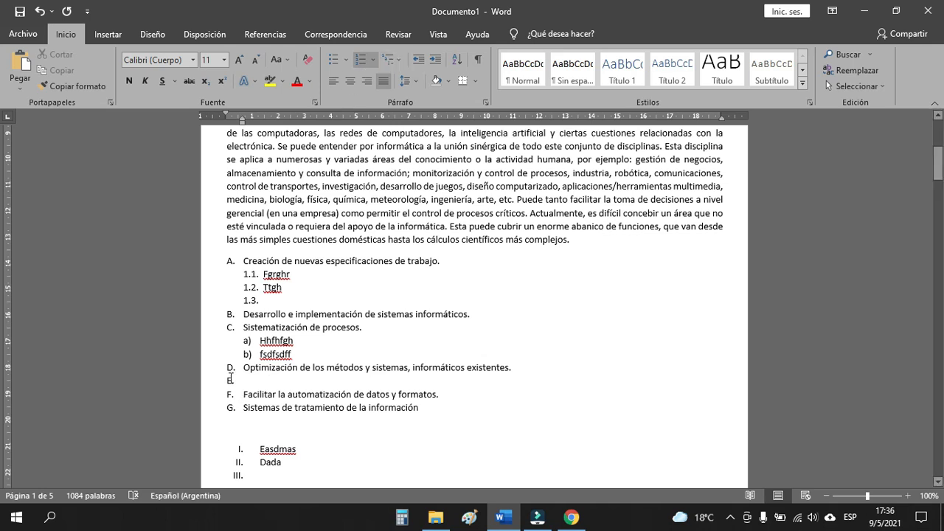
key("BackSpace")
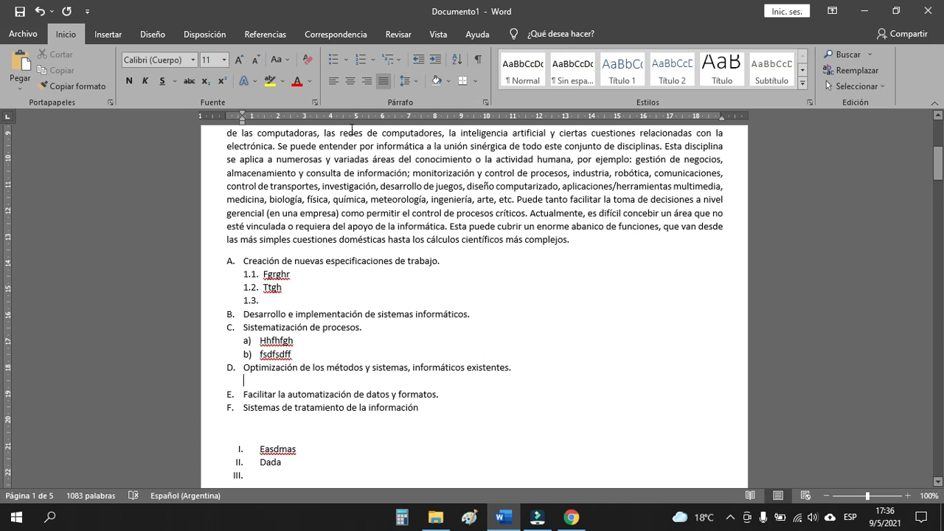
left_click(397, 61)
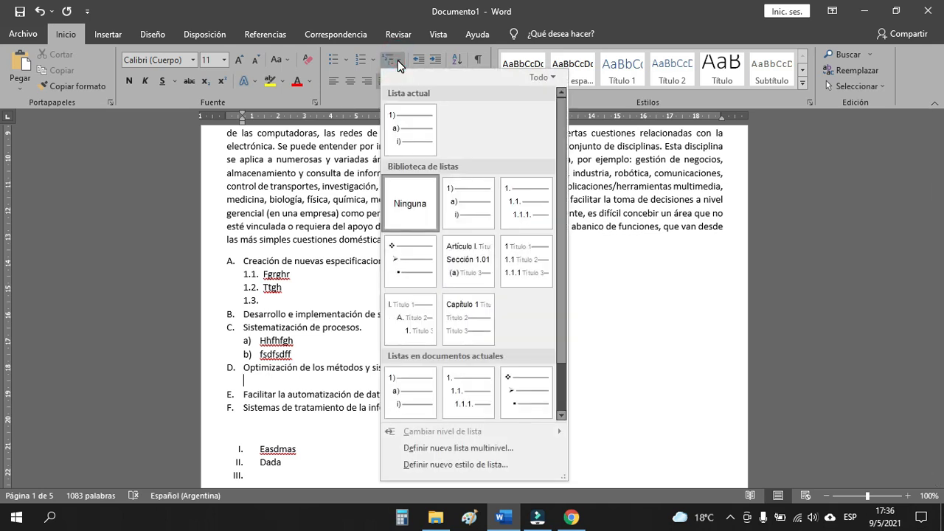
mouse_move(469, 278)
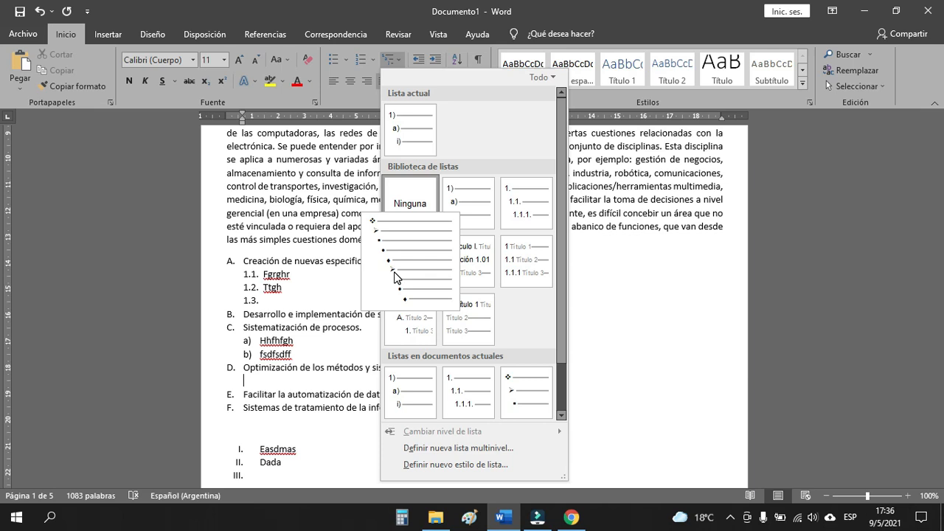
left_click(401, 274)
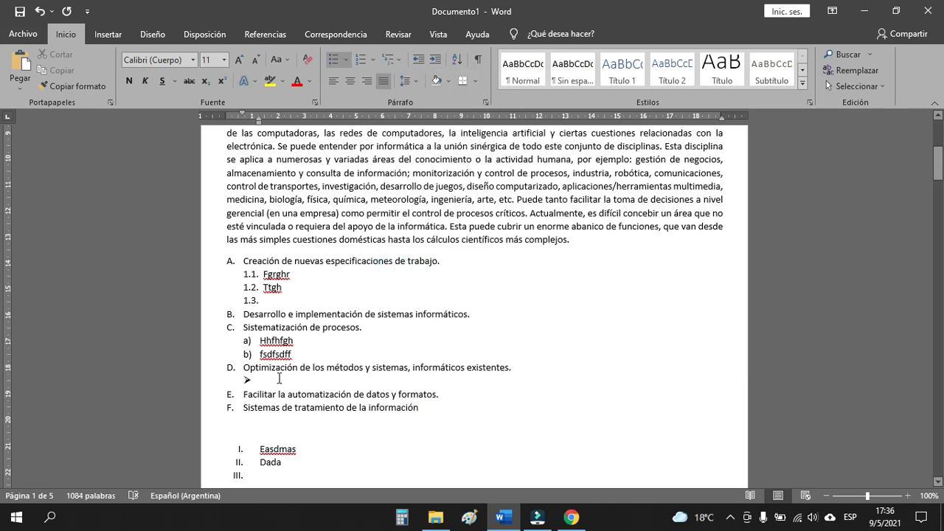
type("gfgdfg")
key("Return")
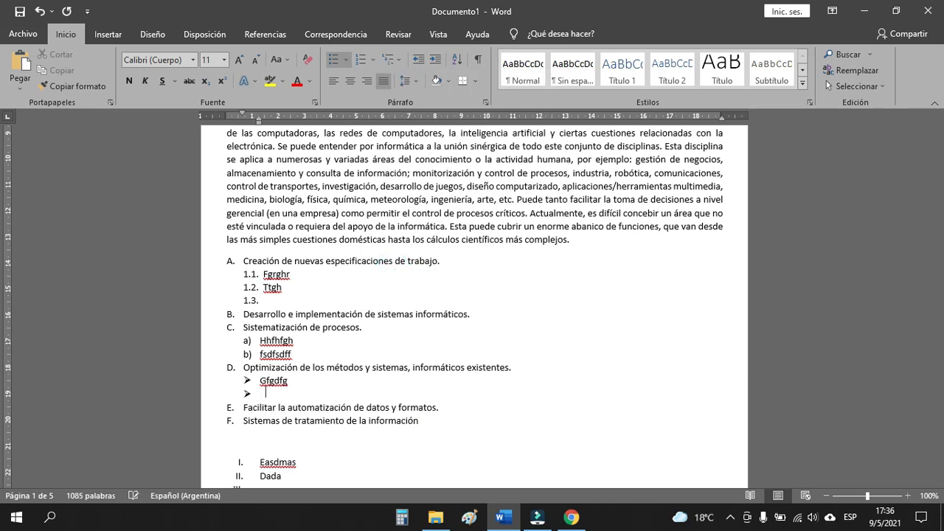
Increase the indent of the paragraph starting "En los inicios del procesamiento" by one level, and decrease it again.
scroll(382, 312, "up", 7)
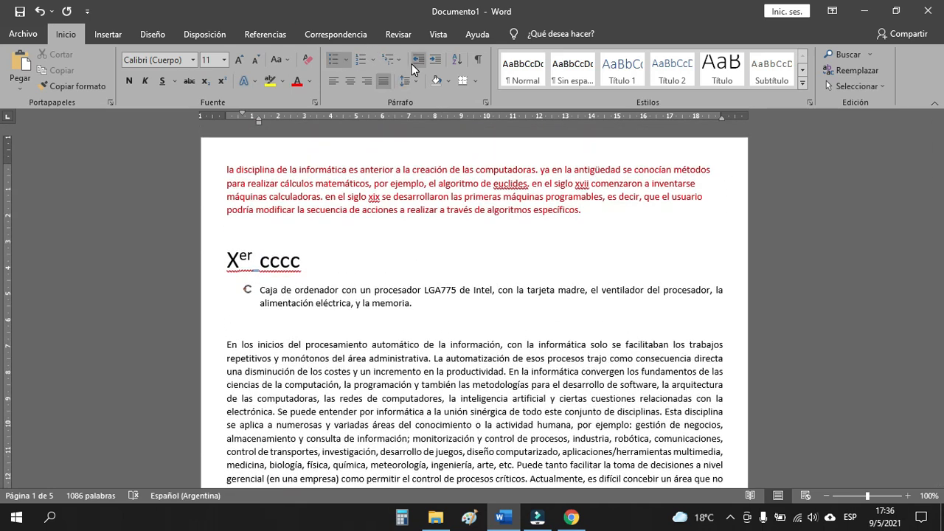
left_click(227, 347)
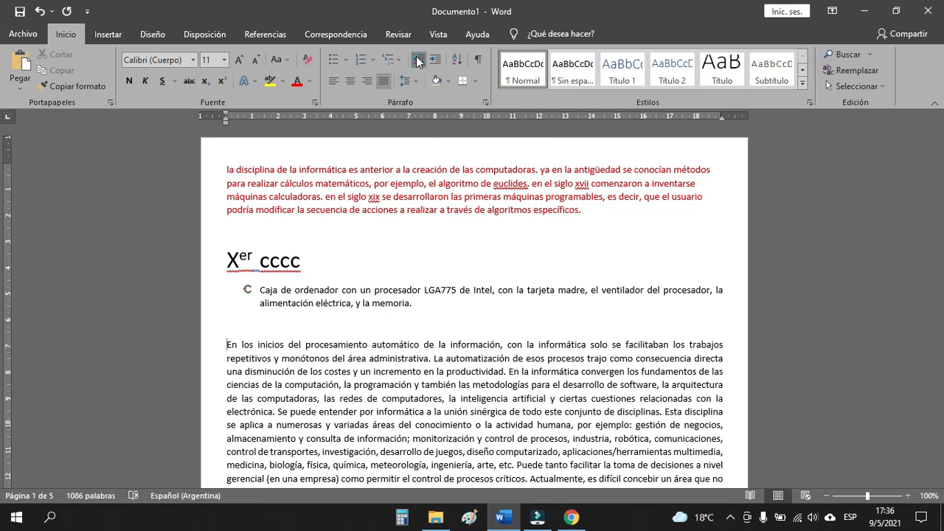
left_click(438, 63)
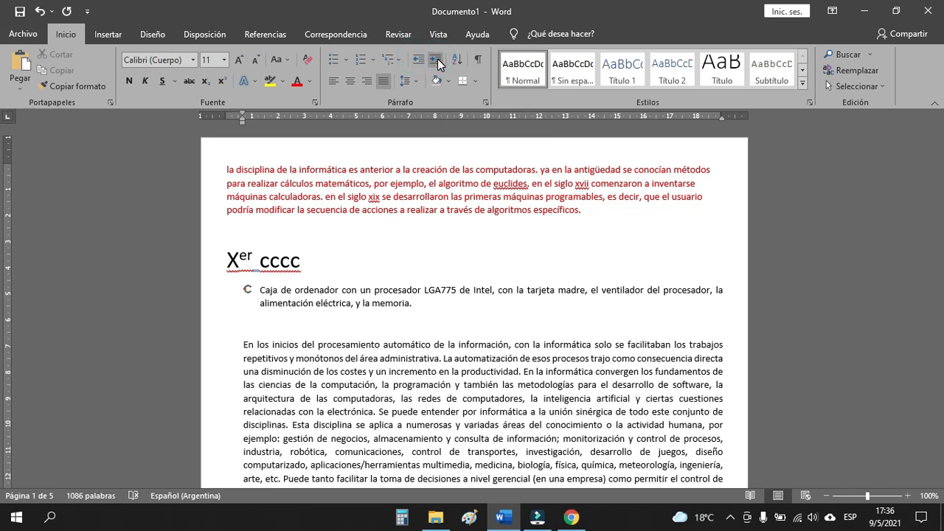
left_click(421, 64)
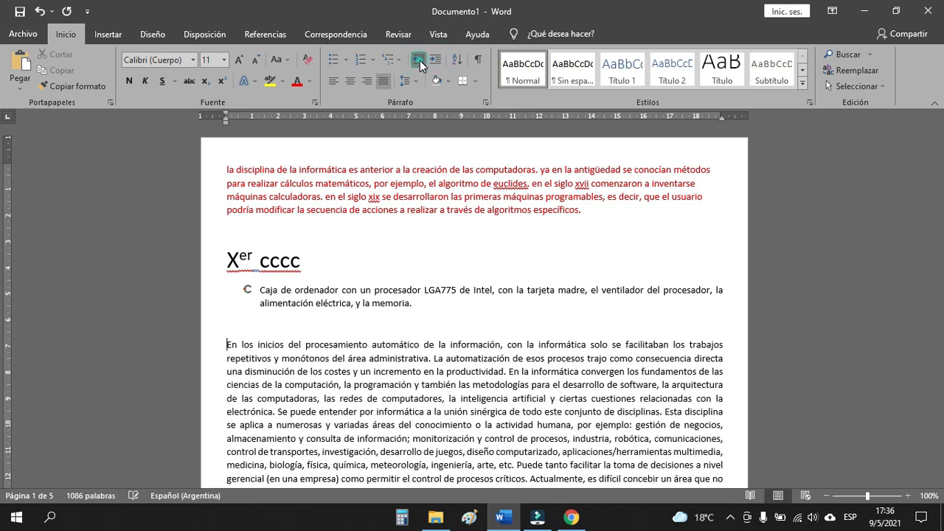
Increase the indent of the paragraph ending "cálculos científicos más complejos." by six levels.
scroll(595, 359, "down", 5)
scroll(595, 359, "up", 1)
left_click(575, 306)
left_click(435, 61)
left_click(434, 62)
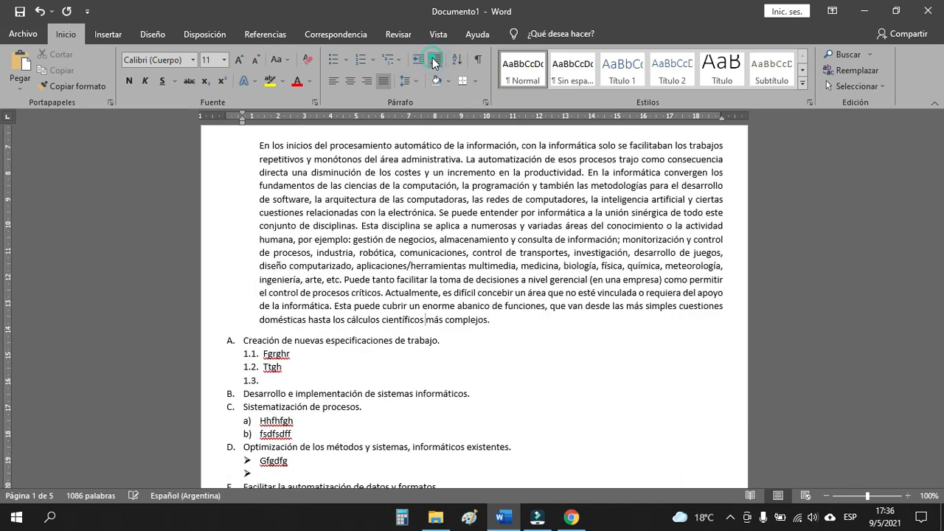
left_click(434, 62)
left_click(433, 62)
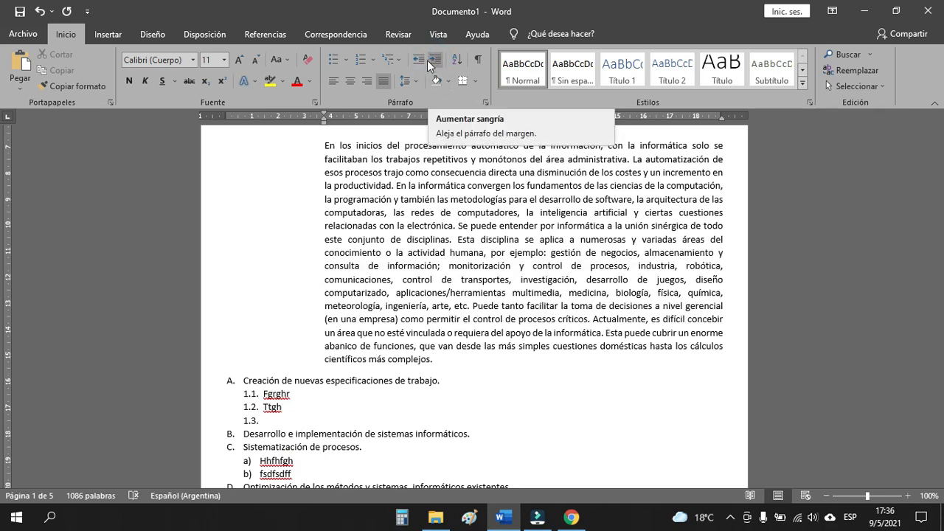
Decrease the indent of the same paragraph until it is back at the left margin.
left_click(421, 62)
left_click(421, 62)
left_click(421, 62)
left_click(421, 62)
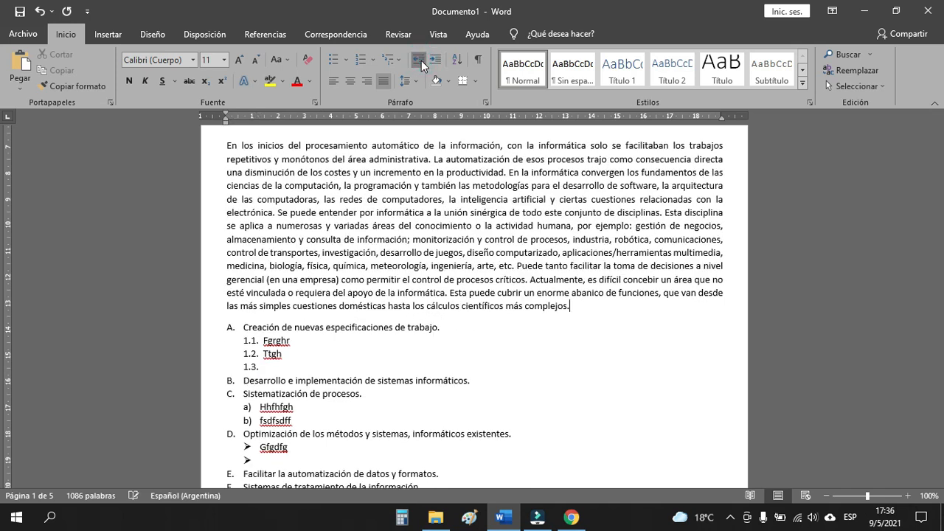
Sort the lettered list from "Creación de nuevas especificaciones de trabajo." to "Sistemas de tratamiento de la información" by paragraphs, as text, in ascending order.
scroll(588, 345, "up", 2)
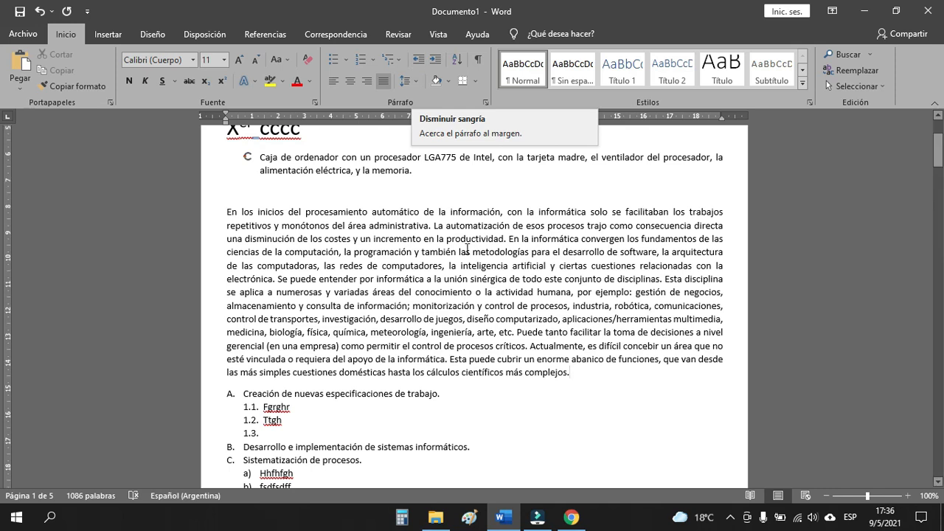
scroll(467, 248, "down", 6)
left_click_drag(439, 326, 244, 172)
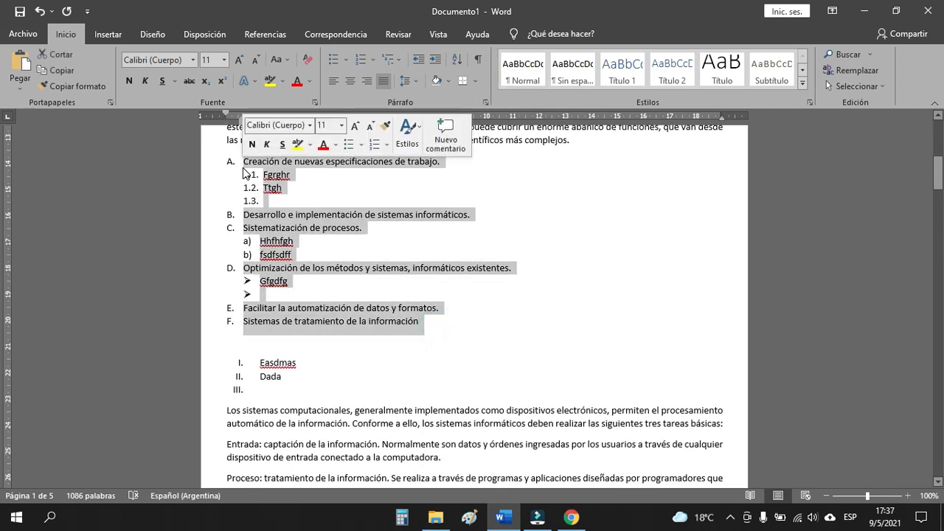
left_click(455, 64)
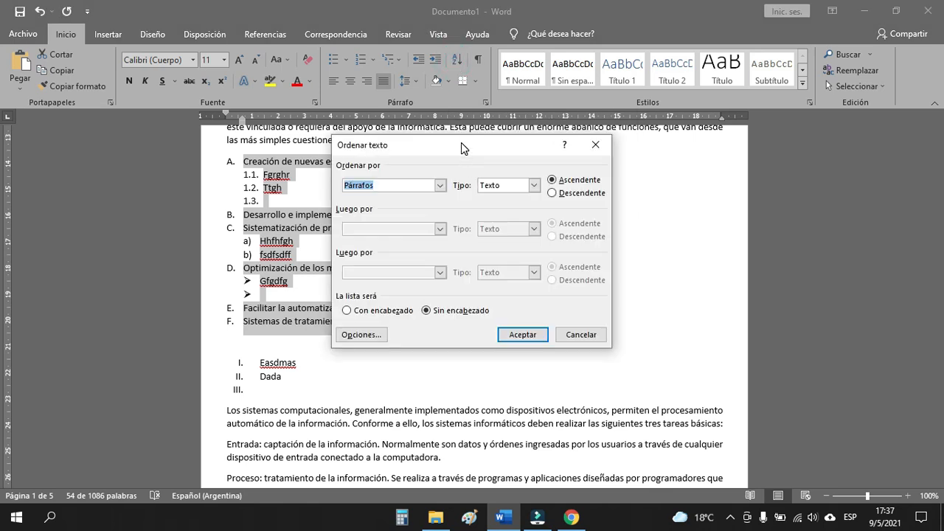
left_click_drag(461, 148, 601, 110)
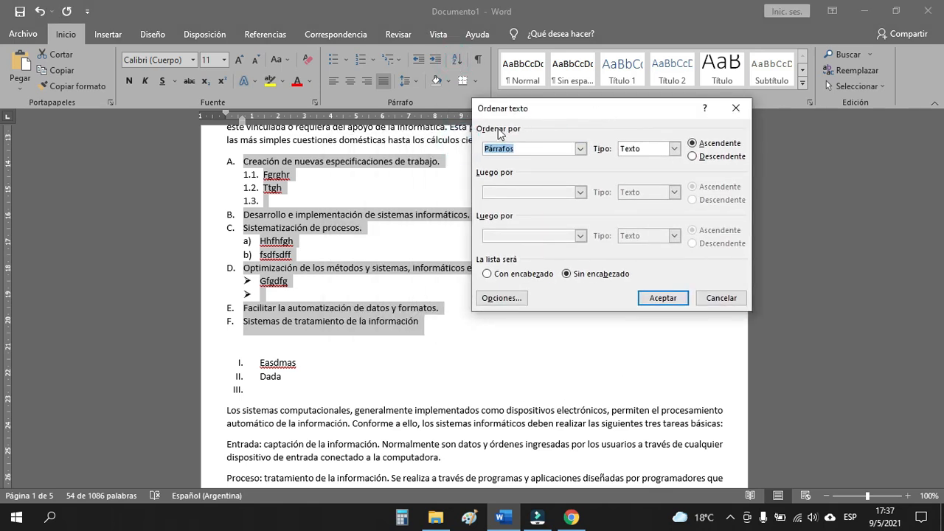
left_click(581, 148)
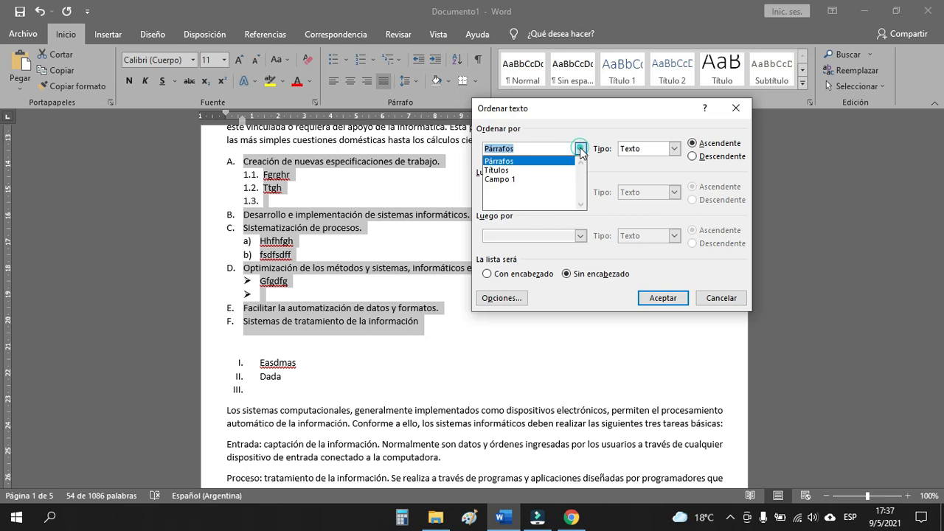
left_click(518, 161)
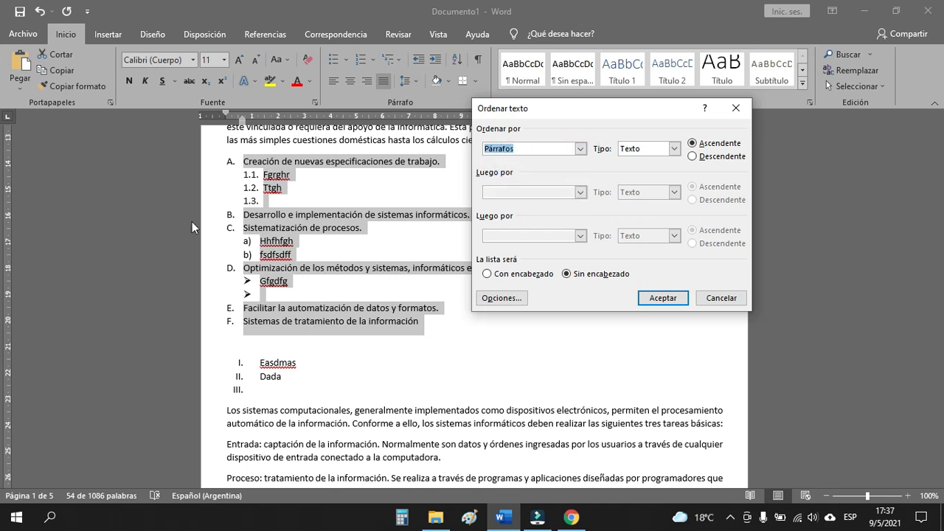
left_click(673, 149)
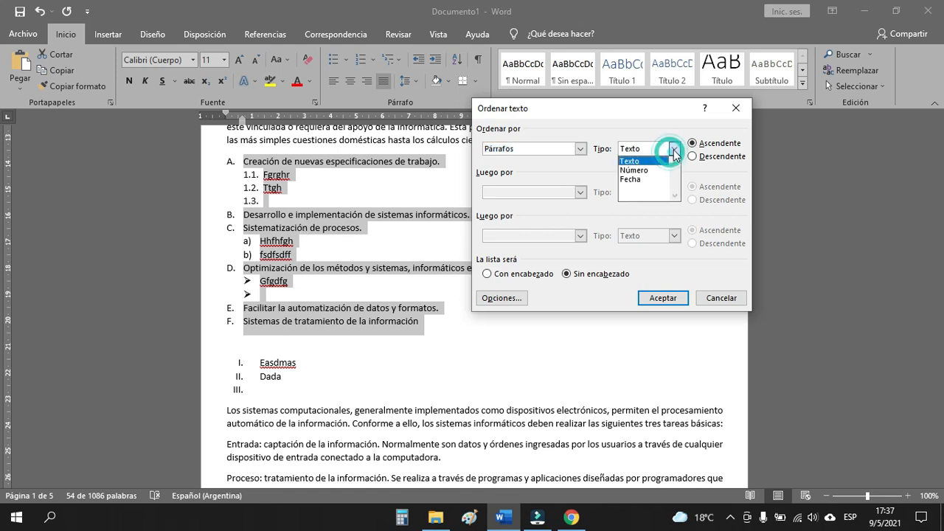
left_click(630, 162)
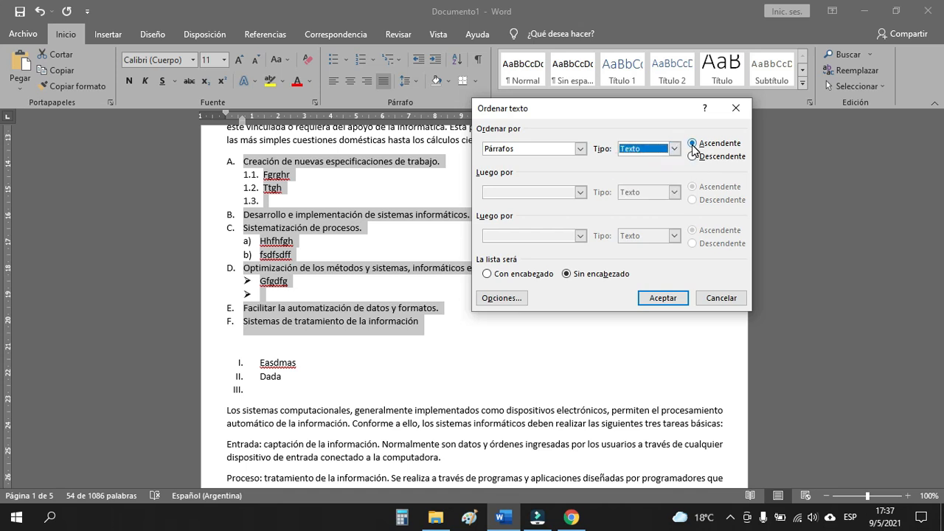
left_click(661, 298)
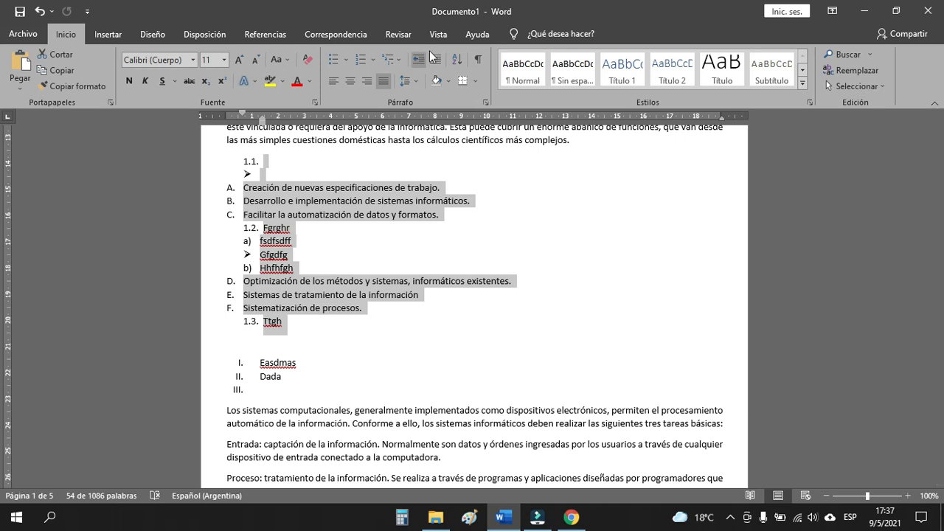
Sort the same selected list, including its sublist items, by paragraphs in descending text order and deselect it.
left_click(457, 59)
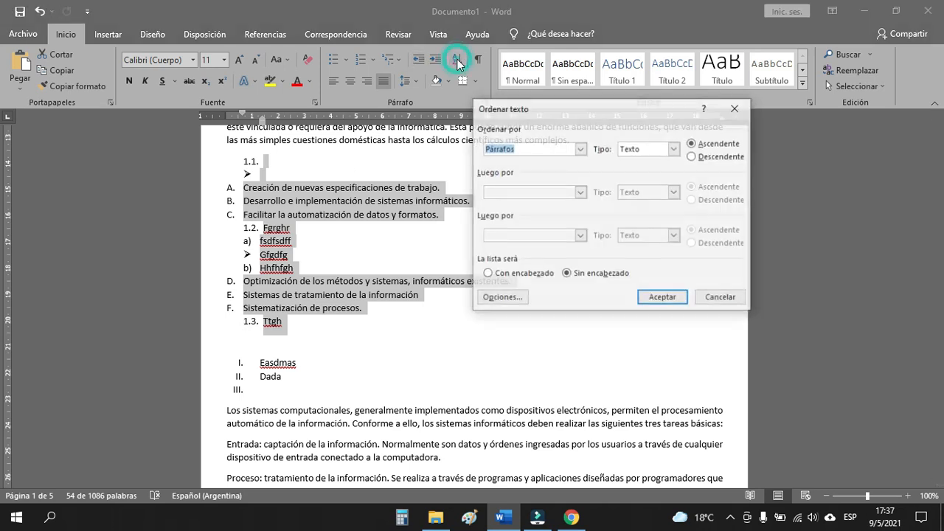
left_click(692, 156)
left_click(652, 298)
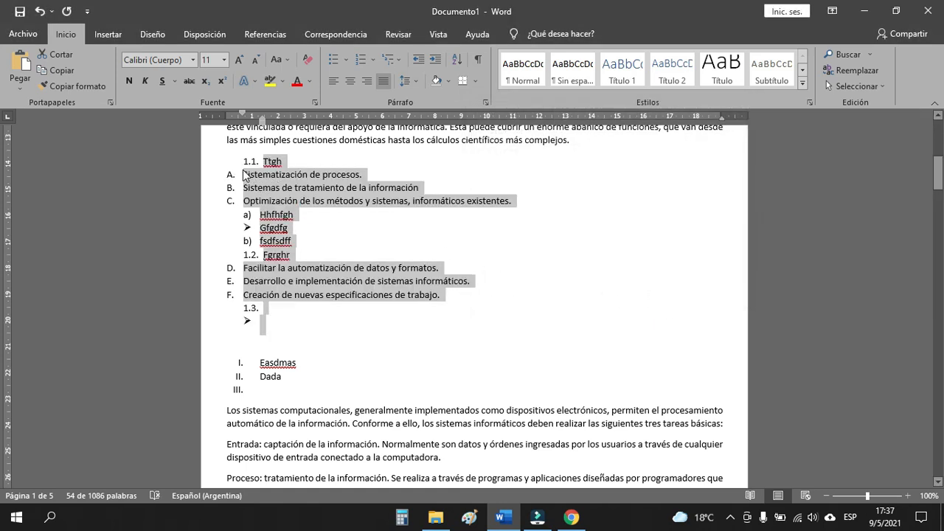
left_click(500, 254)
scroll(499, 249, "up", 7)
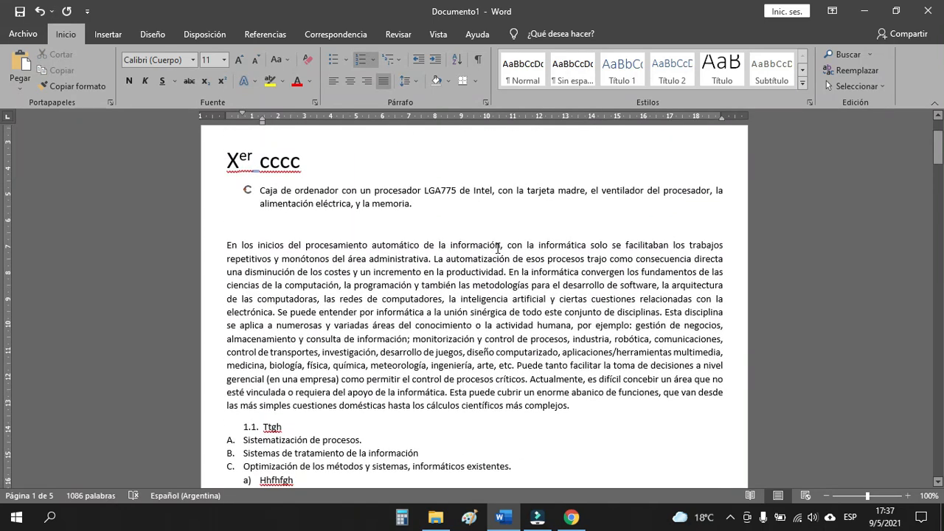
Sort the three paragraphs starting "Los sistemas computacionales", "Entrada" and "Proceso" by paragraphs, as text, in ascending order.
scroll(475, 309, "down", 10)
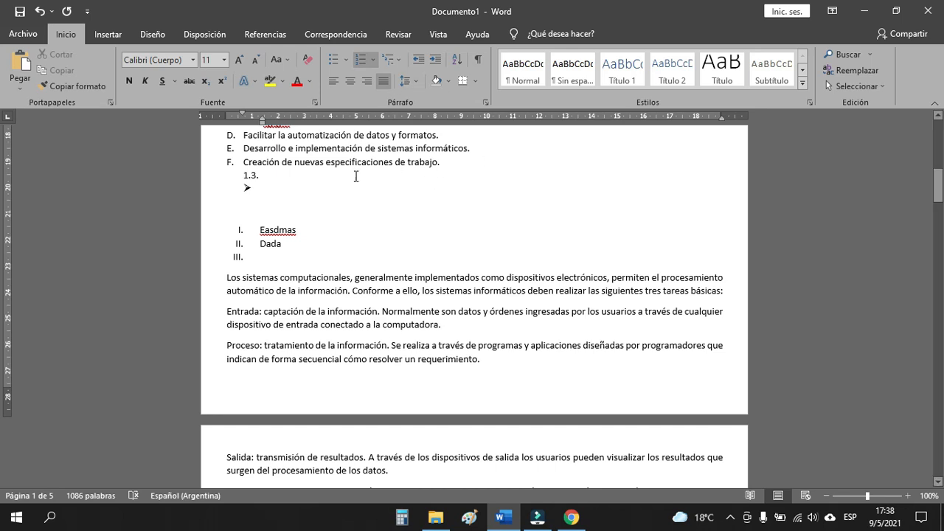
left_click_drag(484, 360, 226, 278)
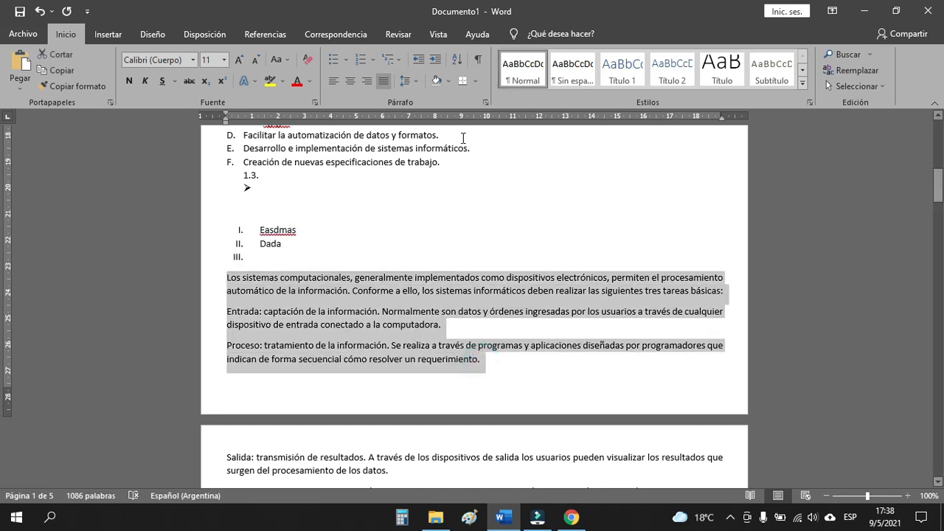
left_click(458, 61)
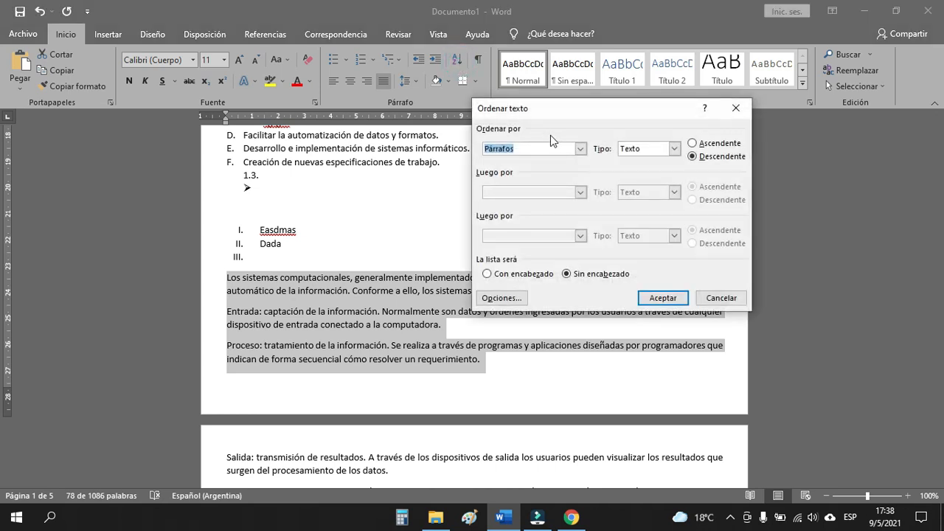
left_click(693, 145)
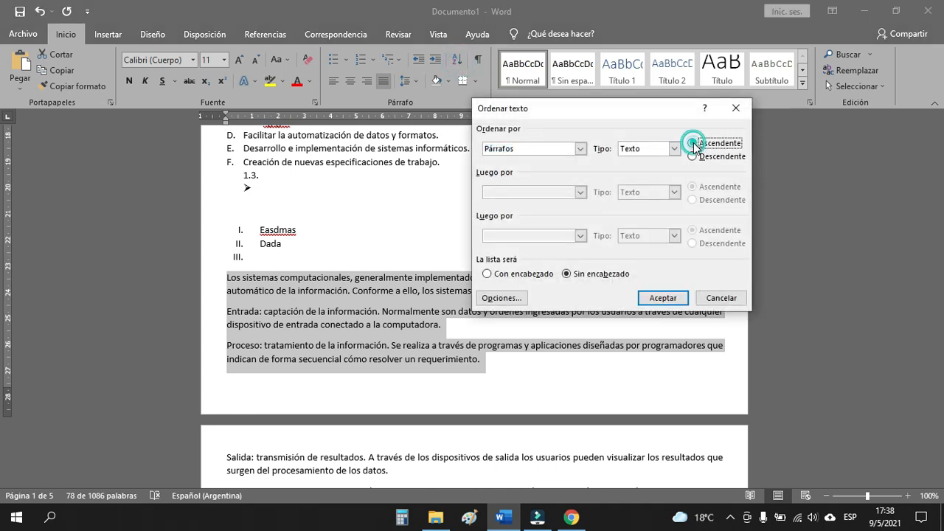
left_click(663, 298)
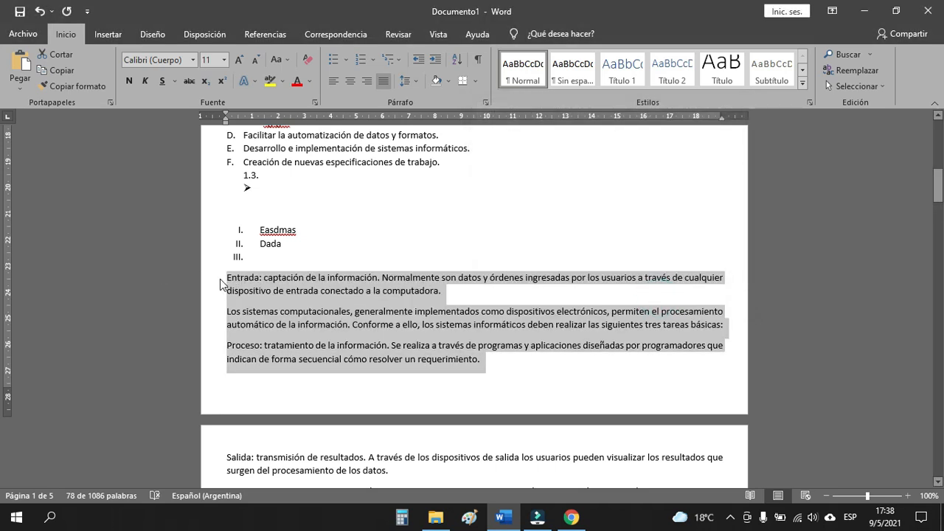
left_click(235, 319)
left_click(228, 277)
left_click(232, 310)
left_click(231, 344)
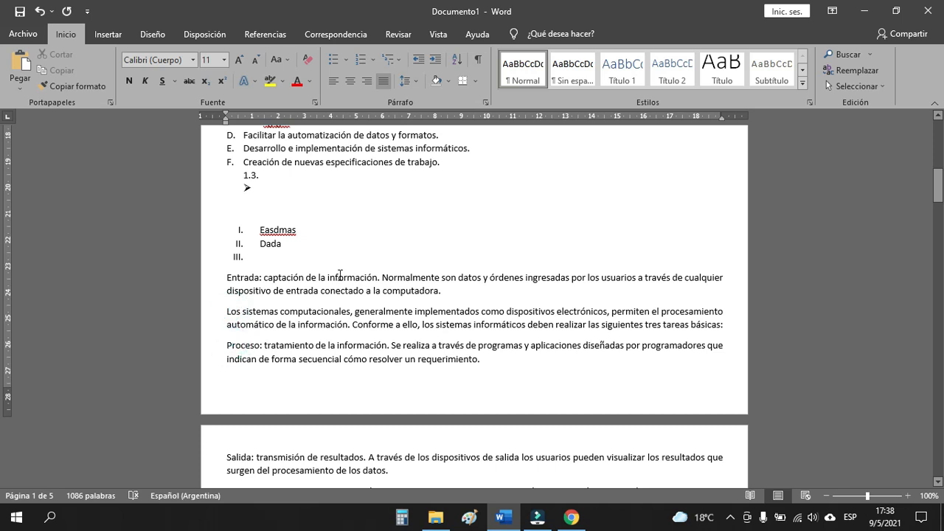
Show the formatting marks and examine them throughout the document's text, lists, table and empty paragraphs.
left_click(481, 58)
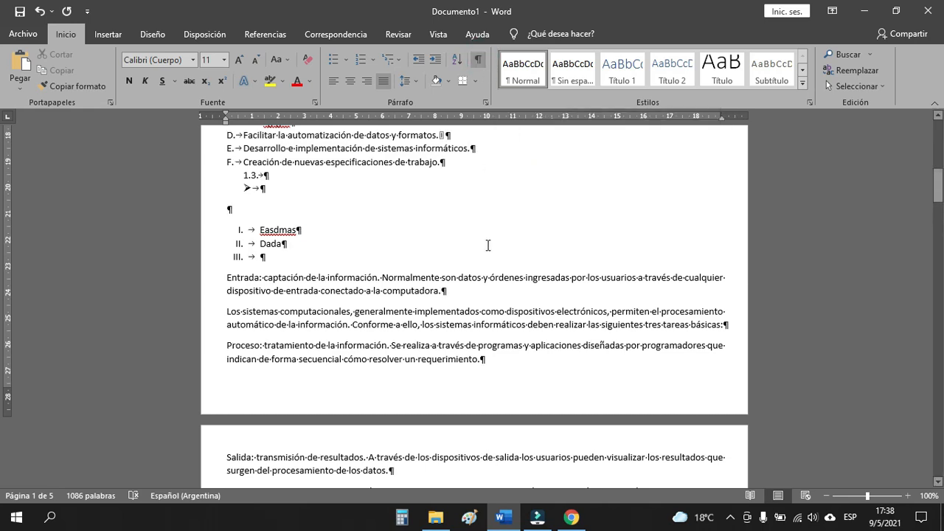
scroll(487, 246, "up", 10)
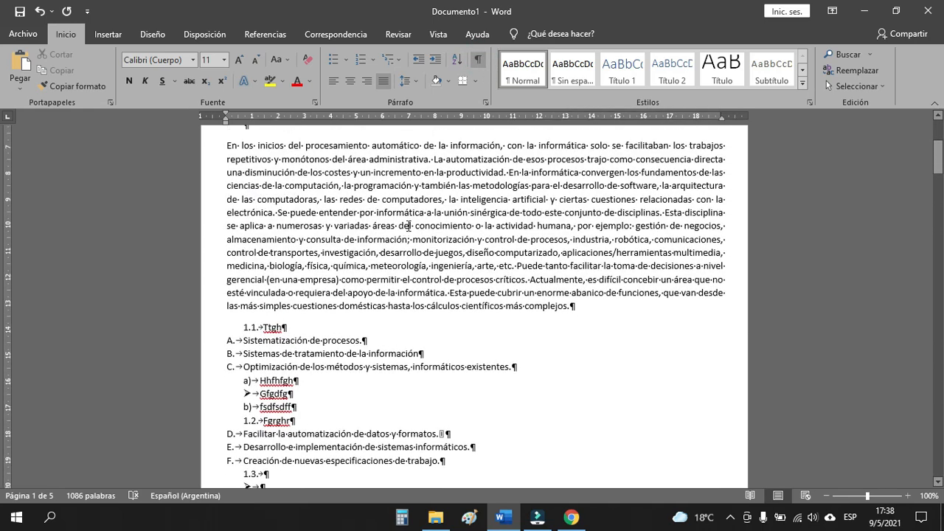
scroll(410, 226, "down", 15)
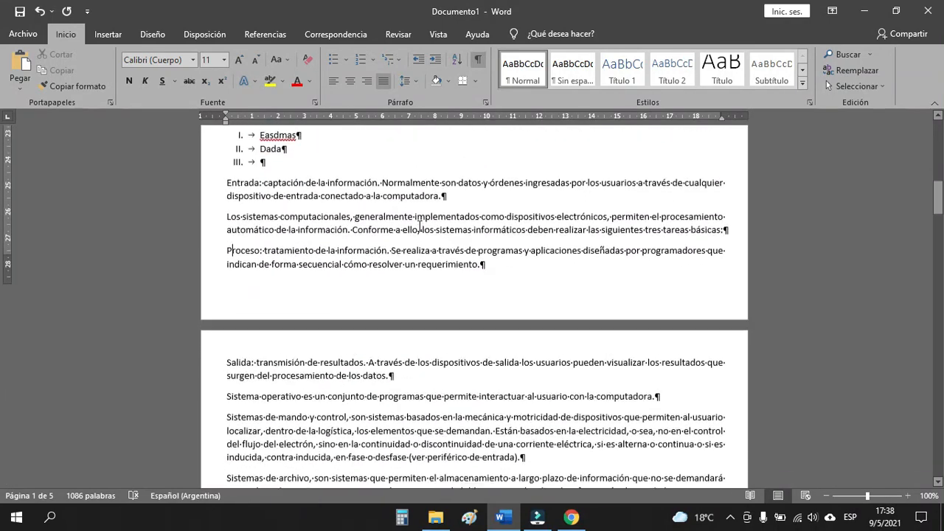
scroll(419, 227, "down", 15)
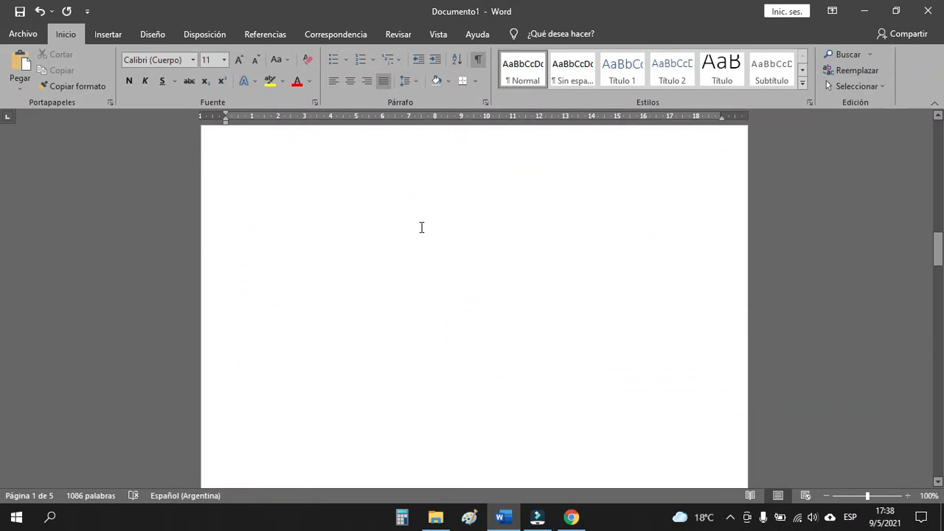
scroll(422, 227, "down", 3)
scroll(318, 231, "down", 11)
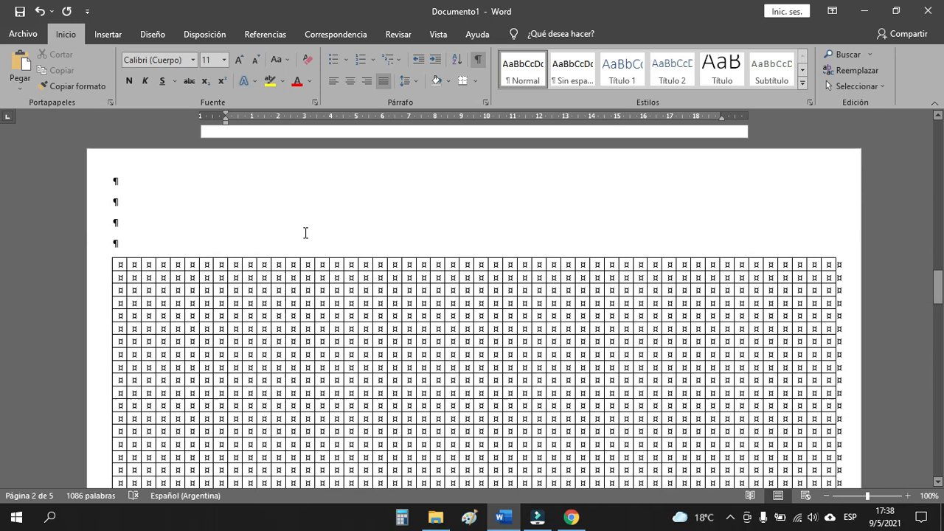
scroll(310, 312, "down", 18)
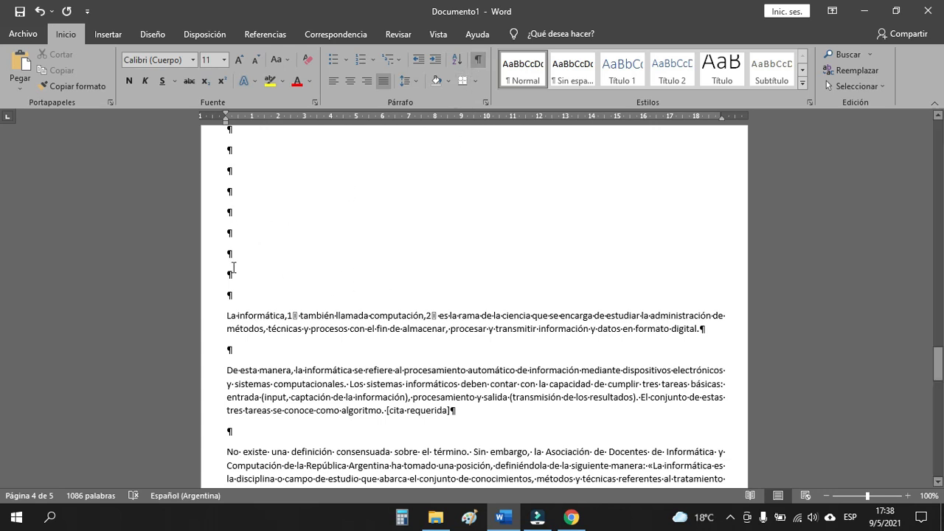
Delete the empty paragraphs above "La informática, también llamada computación" on page 4 until two remain, and hide the formatting marks.
scroll(341, 268, "up", 6)
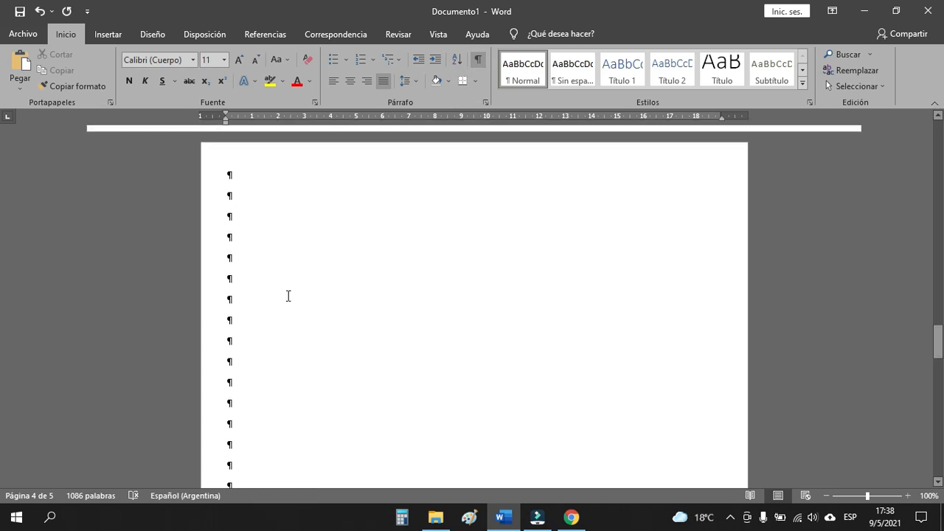
left_click(240, 199)
left_click(239, 174)
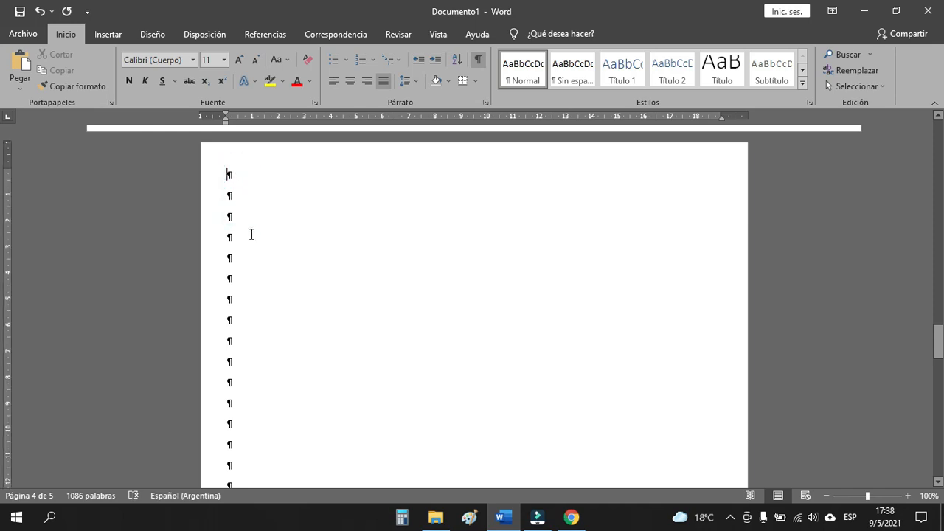
key("Delete")
key("Delete")
key("Delete")
key("Delete")
key("Delete")
key("Delete")
key("Delete")
key("Delete")
key("Delete")
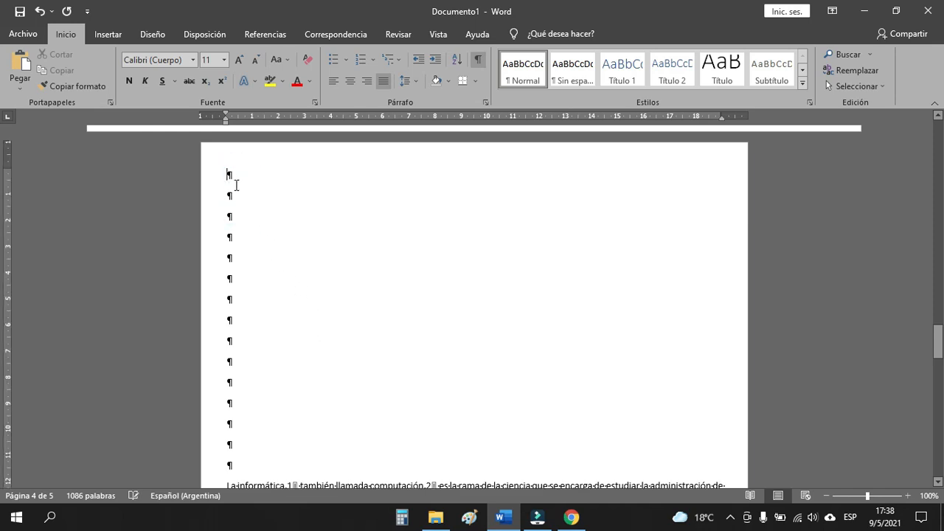
key("Delete")
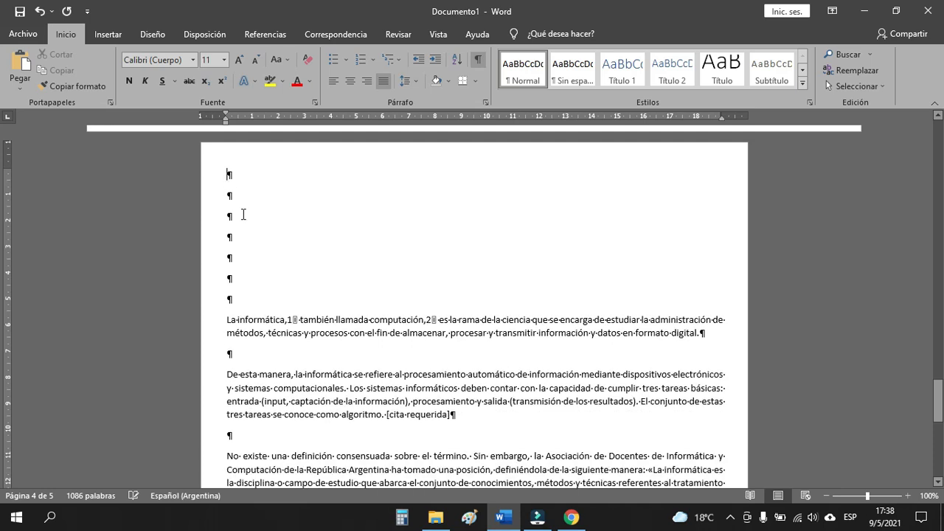
key("Delete")
key("Delete")
key("Delete")
key("Delete")
key("Delete")
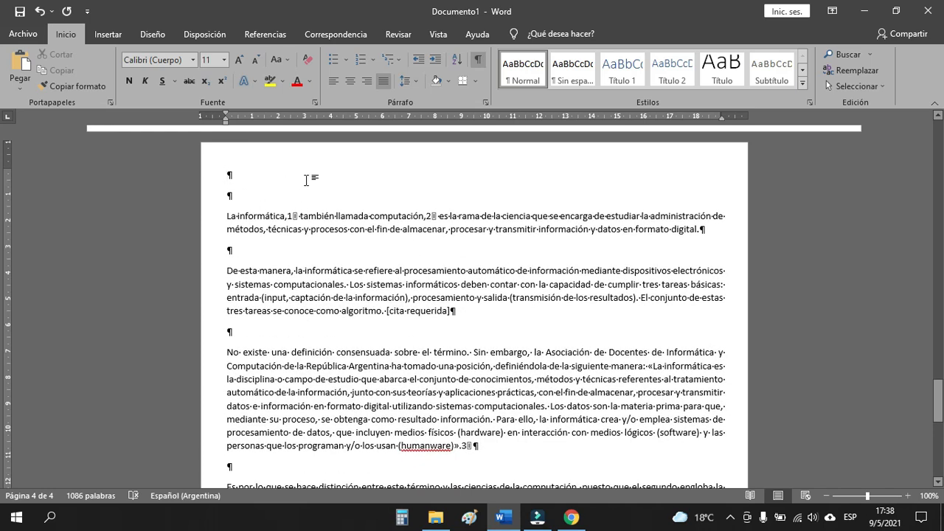
left_click(478, 59)
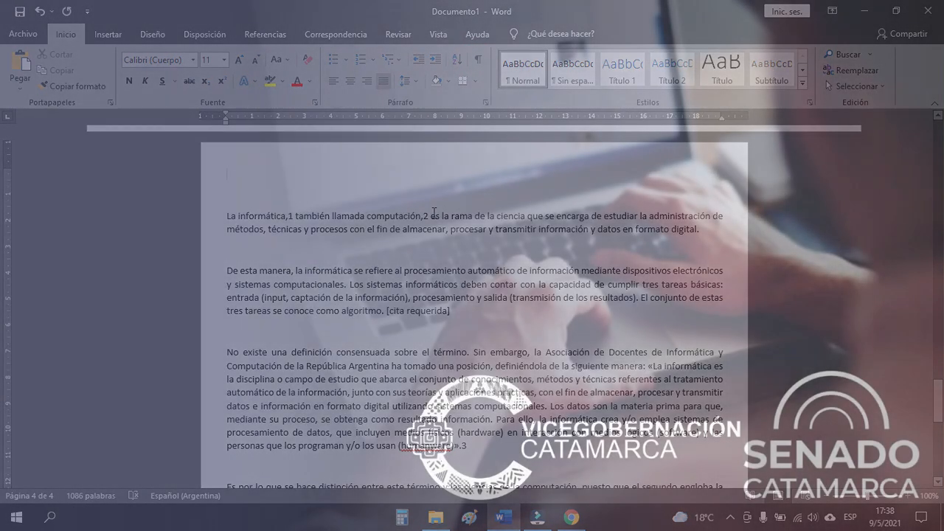